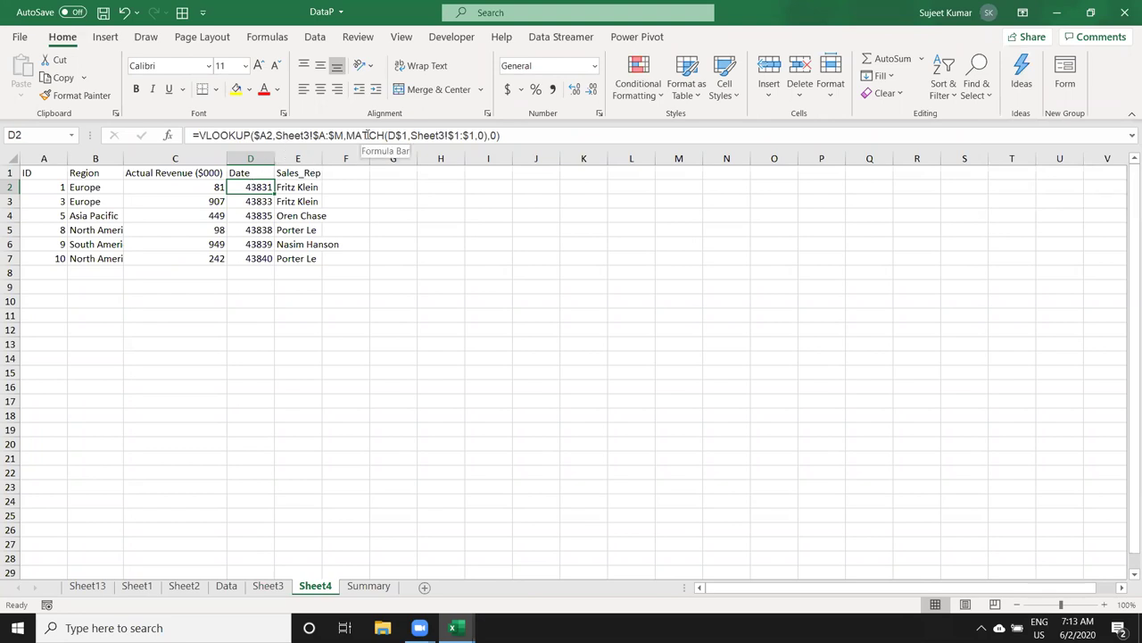
Step: Change the D1 header to Qty, then change it back to Date
{"action": "left_click", "coordinate": [258, 171]}
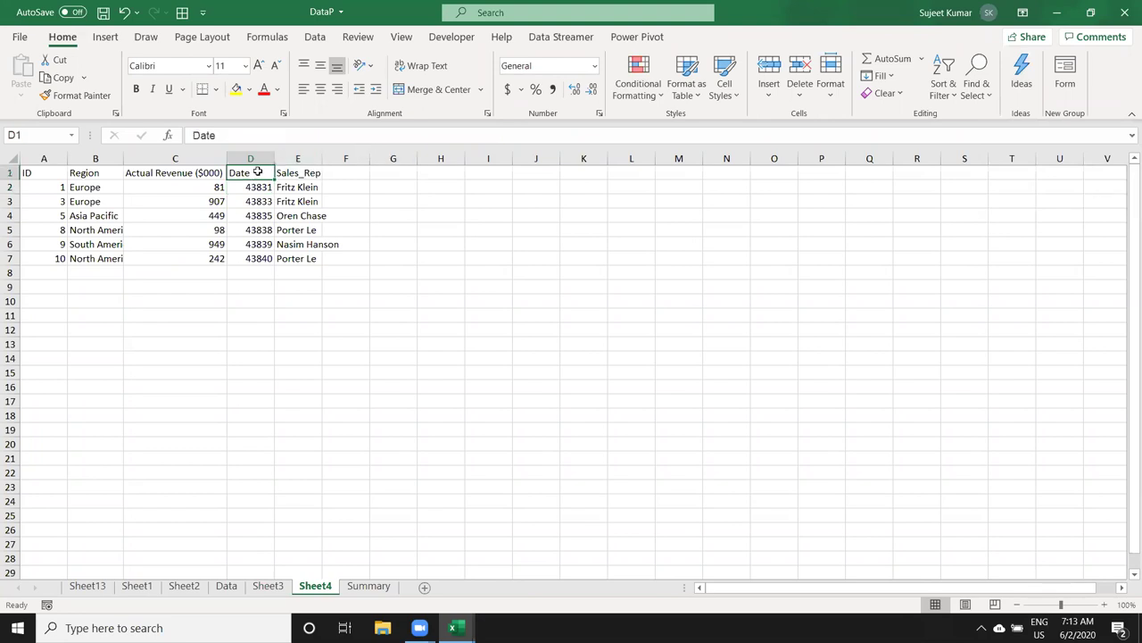
{"action": "left_click", "coordinate": [257, 200]}
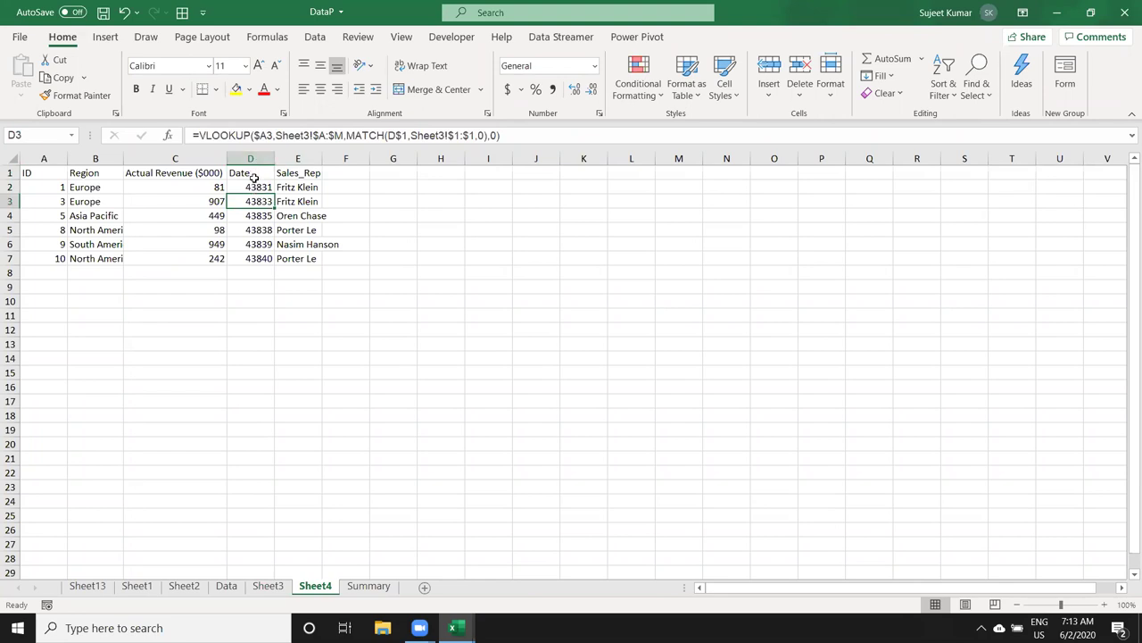
{"action": "left_click", "coordinate": [254, 174]}
{"action": "type", "text": "Qty"}
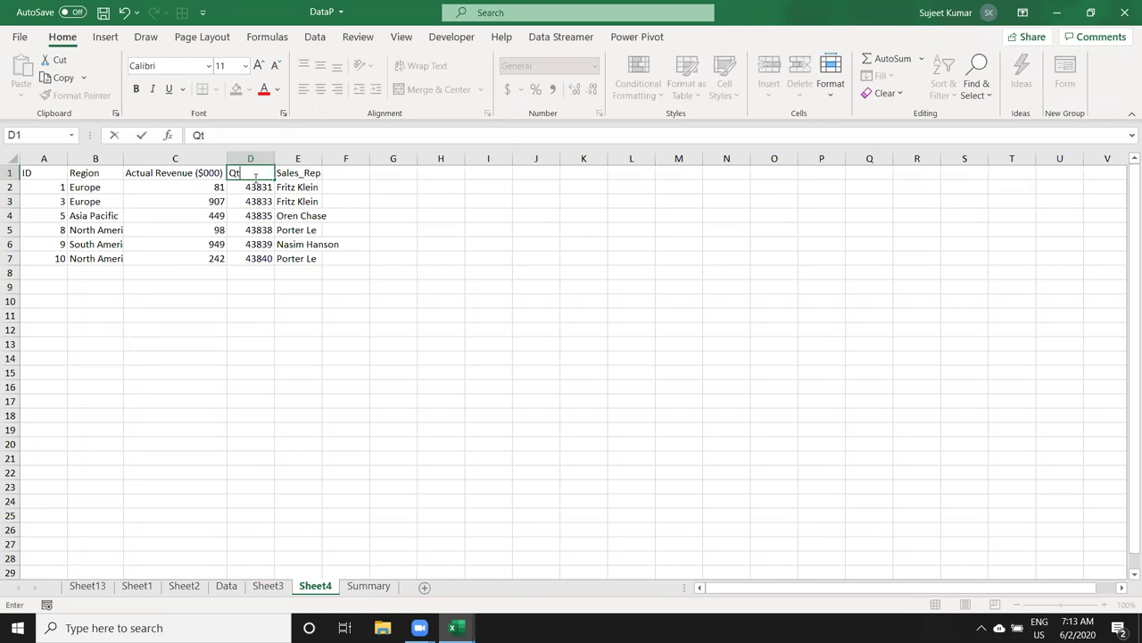
{"action": "key", "text": "Return"}
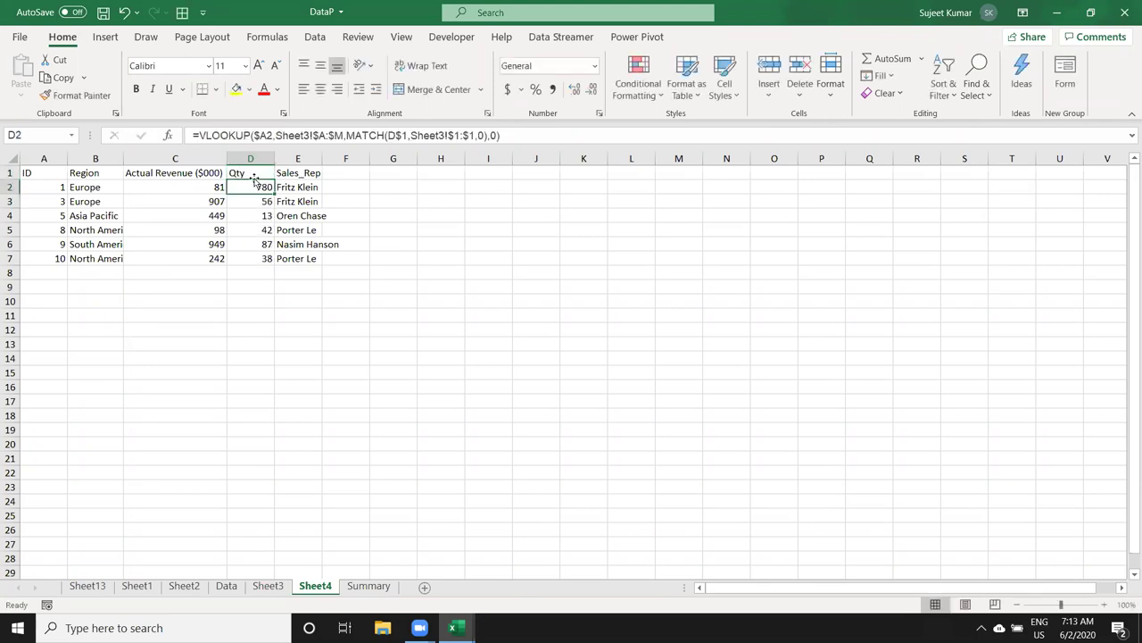
{"action": "key", "text": "Down"}
{"action": "left_click", "coordinate": [261, 173]}
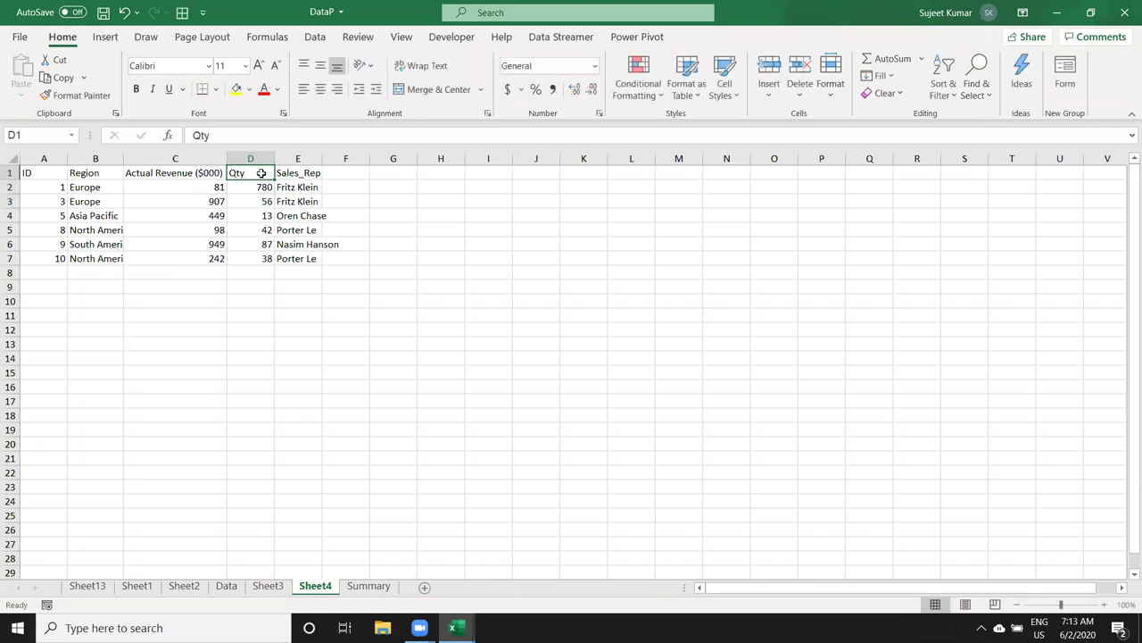
{"action": "type", "text": "Date"}
{"action": "key", "text": "Return"}
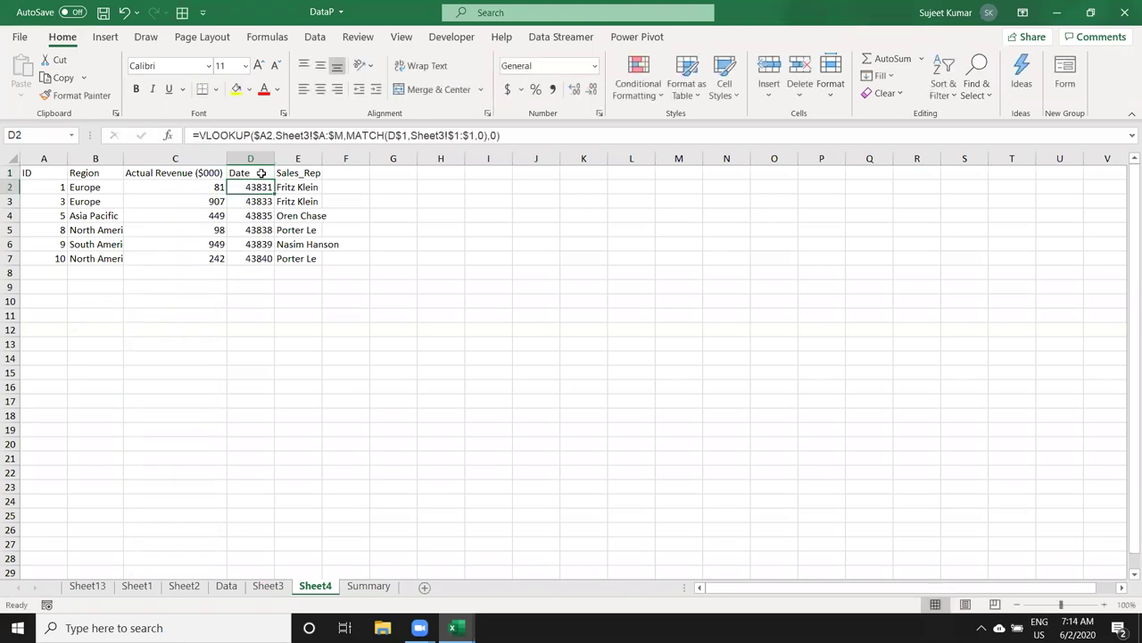
Step: Format the D2:D7 lookup results as dates, showing 1-Jan-20 through 10-Jan-20
{"action": "left_click", "coordinate": [262, 173], "text": "shift"}
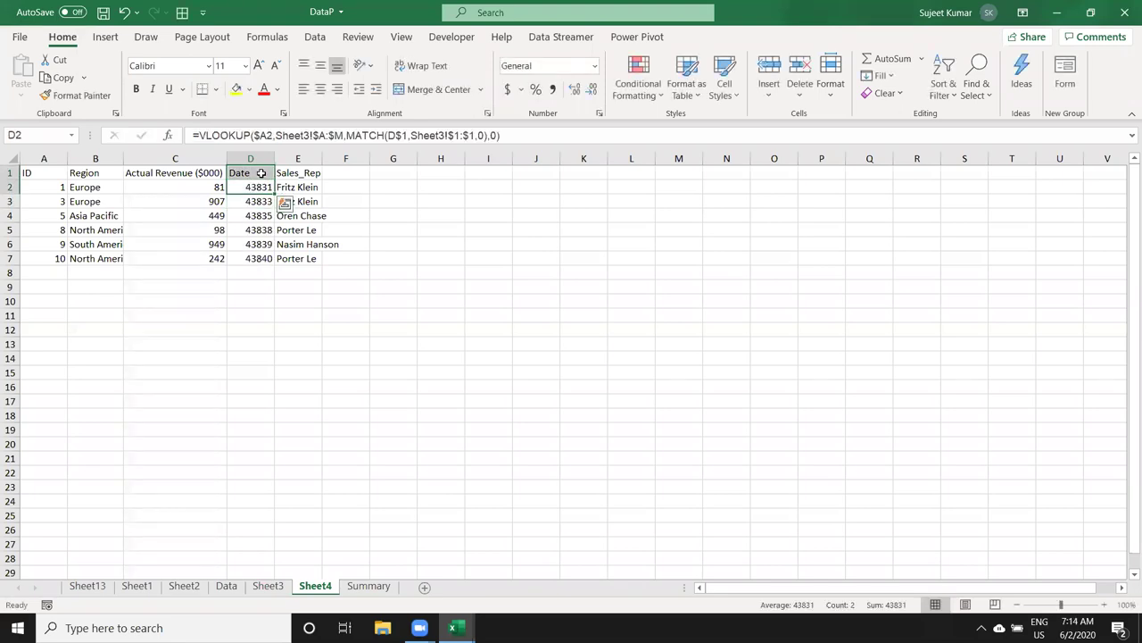
{"action": "key", "text": "Down"}
{"action": "key", "text": "Up"}
{"action": "key", "text": "shift+Down"}
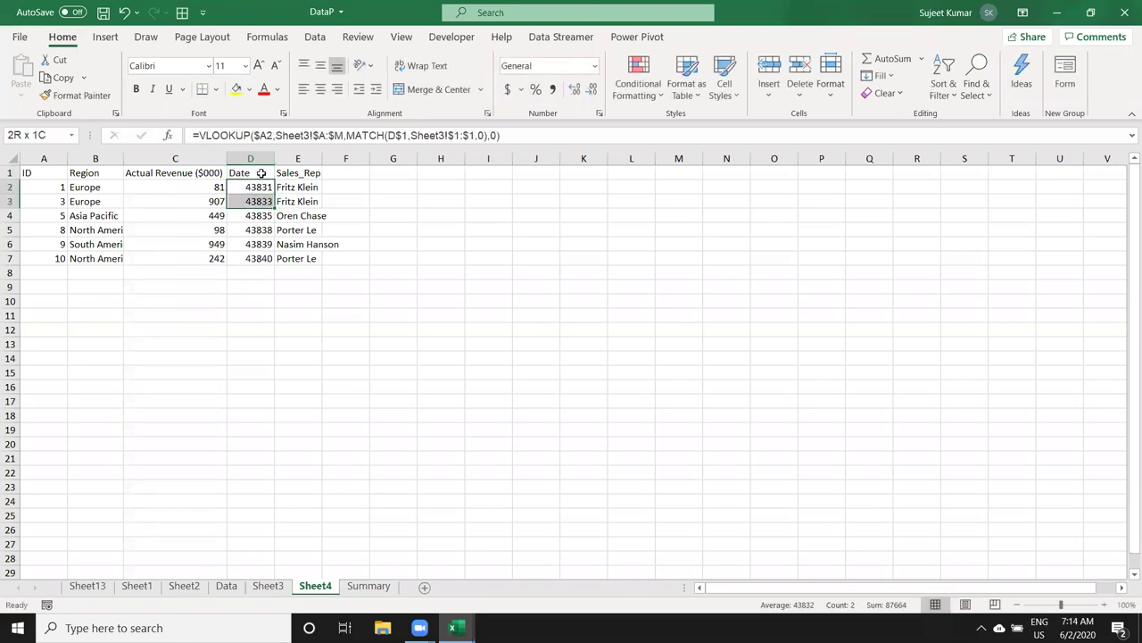
{"action": "key", "text": "shift+Down"}
{"action": "key", "text": "shift+Down"}
{"action": "key", "text": "shift+Down"}
{"action": "key", "text": "shift+Down"}
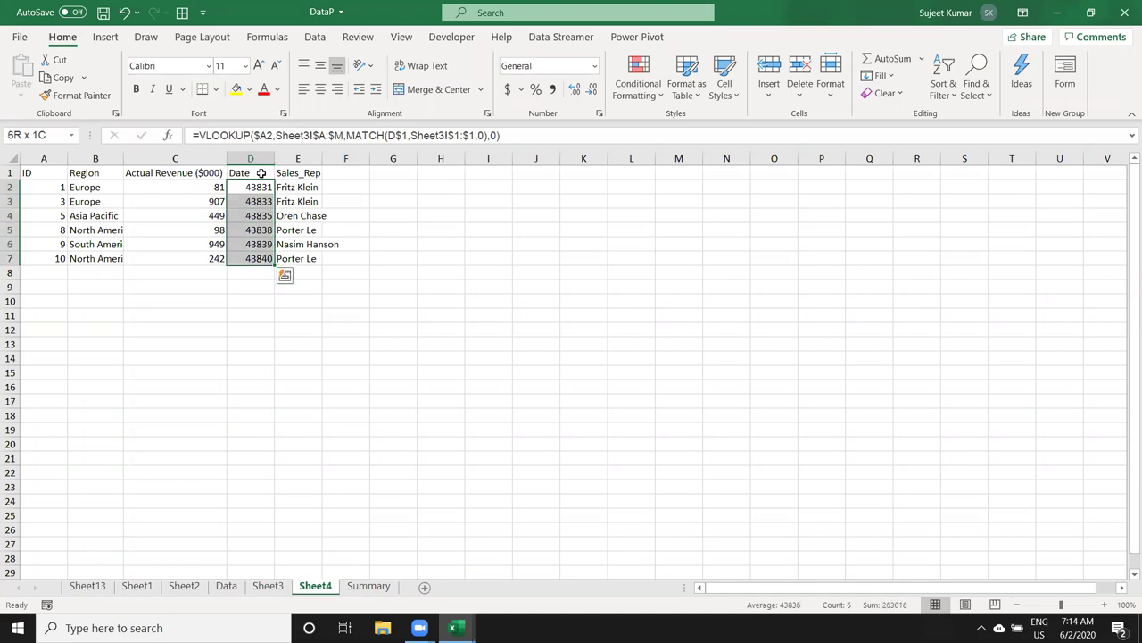
{"action": "key", "text": "ctrl+shift+3"}
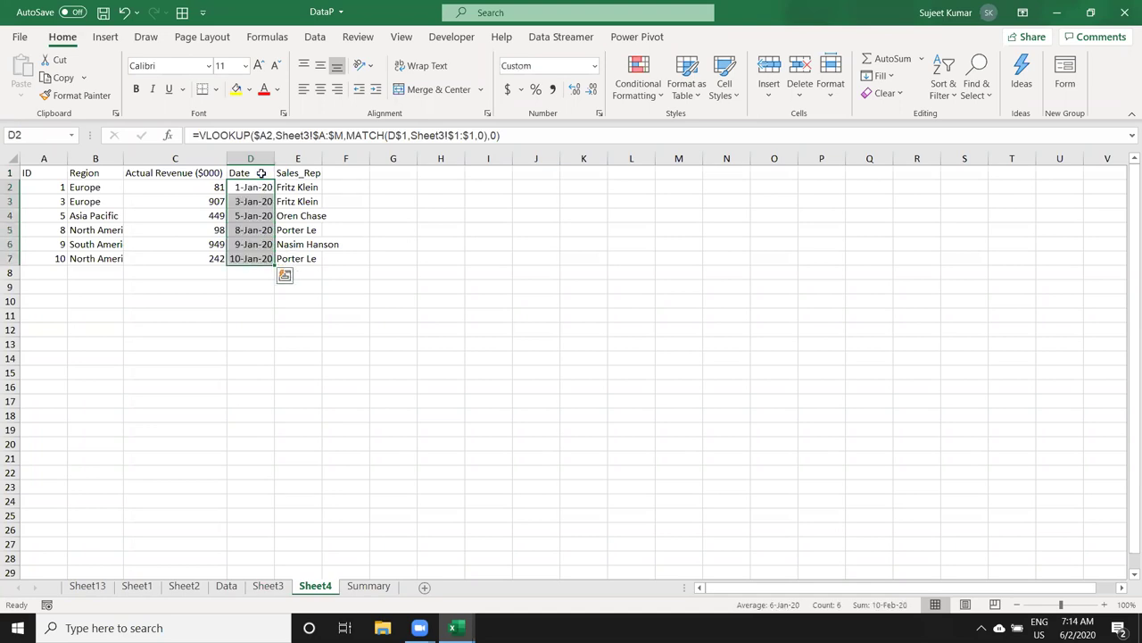
Step: Rename D1 to qty and set D2:D7 to General so quantities show as 780, 56, 13, 42, 87, 38
{"action": "left_click", "coordinate": [395, 223]}
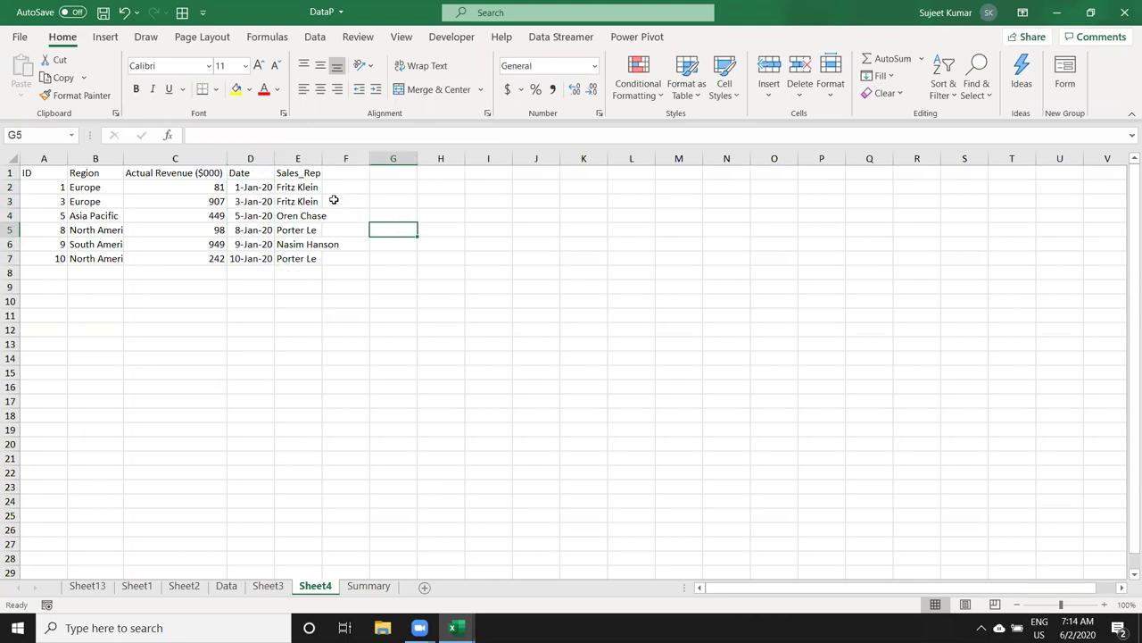
{"action": "left_click", "coordinate": [265, 173]}
{"action": "type", "text": "qty"}
{"action": "key", "text": "Return"}
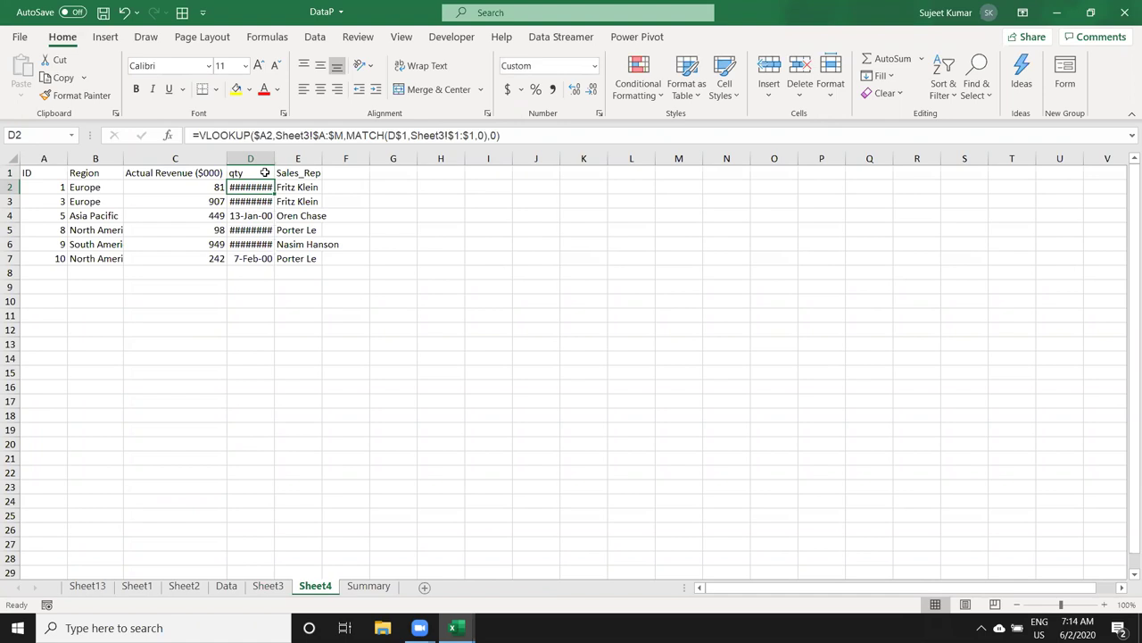
{"action": "key", "text": "shift+Down"}
{"action": "key", "text": "shift+Down"}
{"action": "key", "text": "shift+Down"}
{"action": "key", "text": "shift+Down"}
{"action": "key", "text": "shift+Down"}
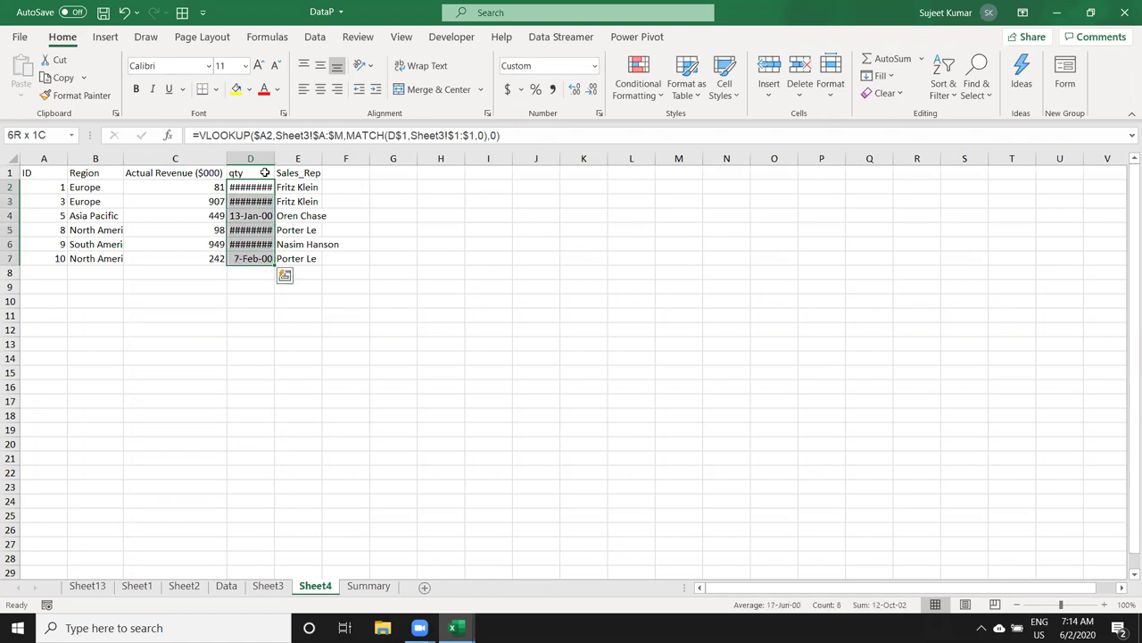
{"action": "key", "text": "ctrl+shift+asciitilde"}
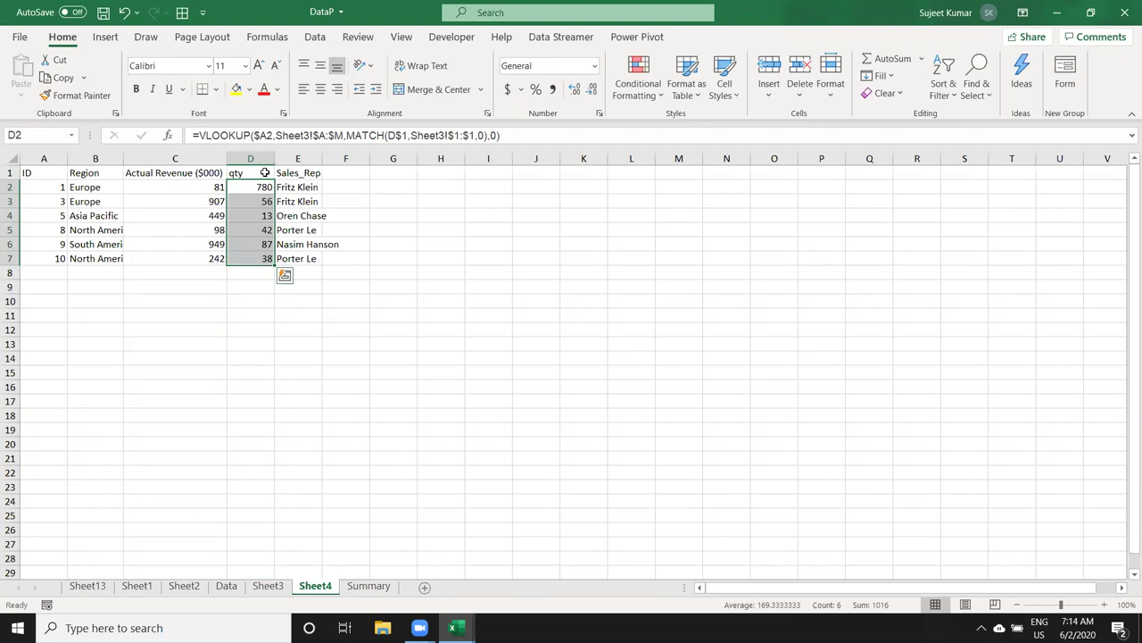
{"action": "left_click", "coordinate": [253, 175]}
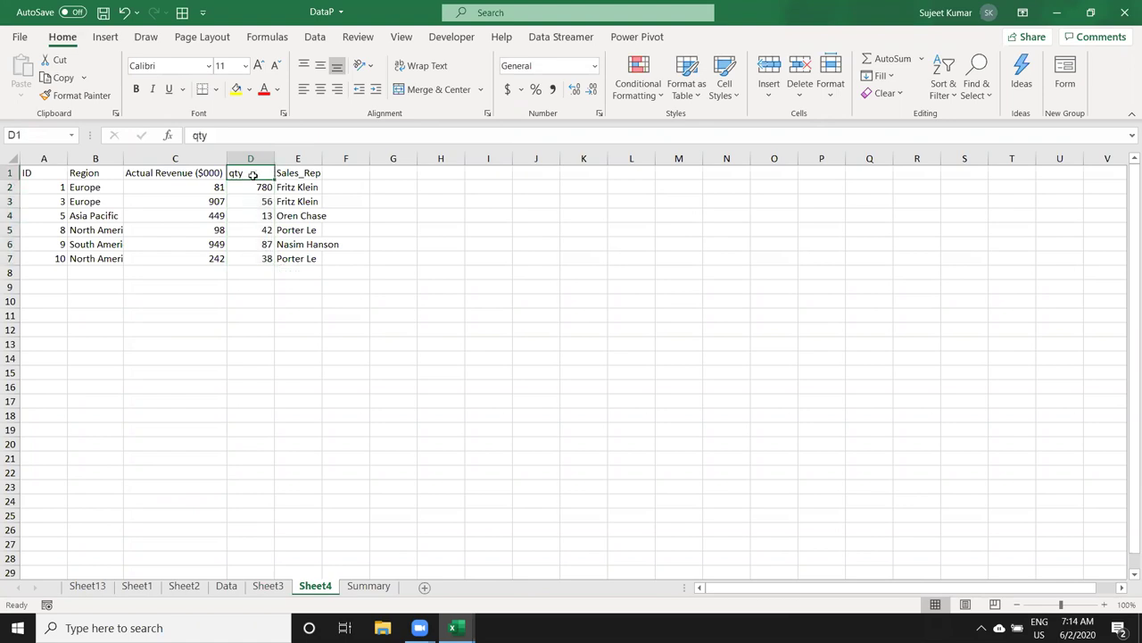
{"action": "left_click", "coordinate": [252, 188]}
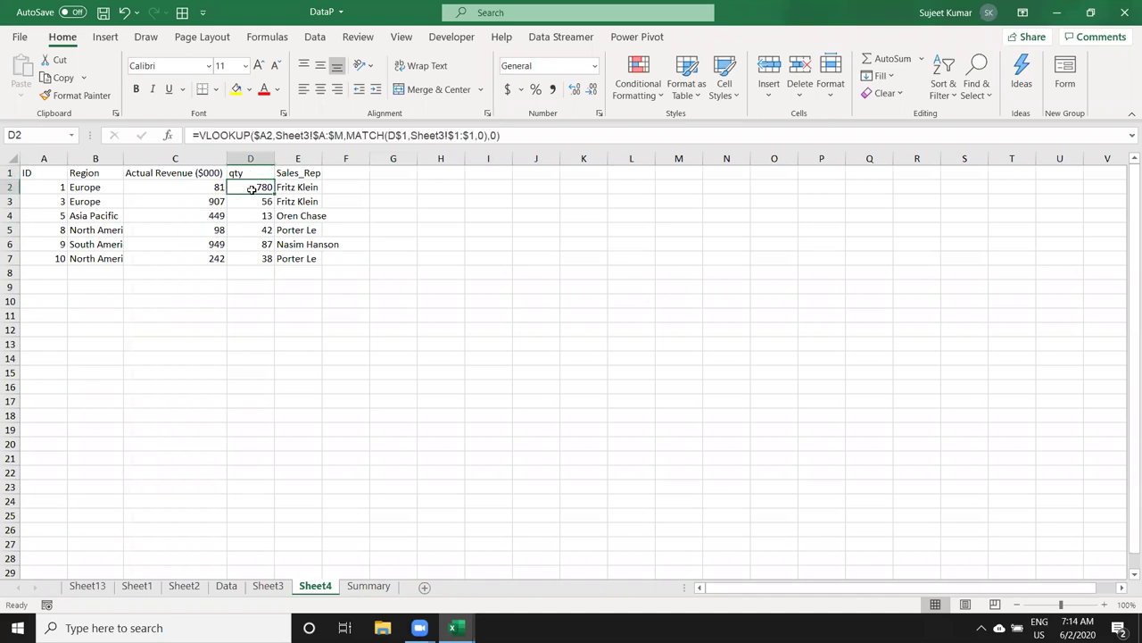
Step: Start a new conditional formatting rule of the formula type, beginning the condition with '='
{"action": "left_click", "coordinate": [635, 102]}
{"action": "left_click", "coordinate": [661, 304]}
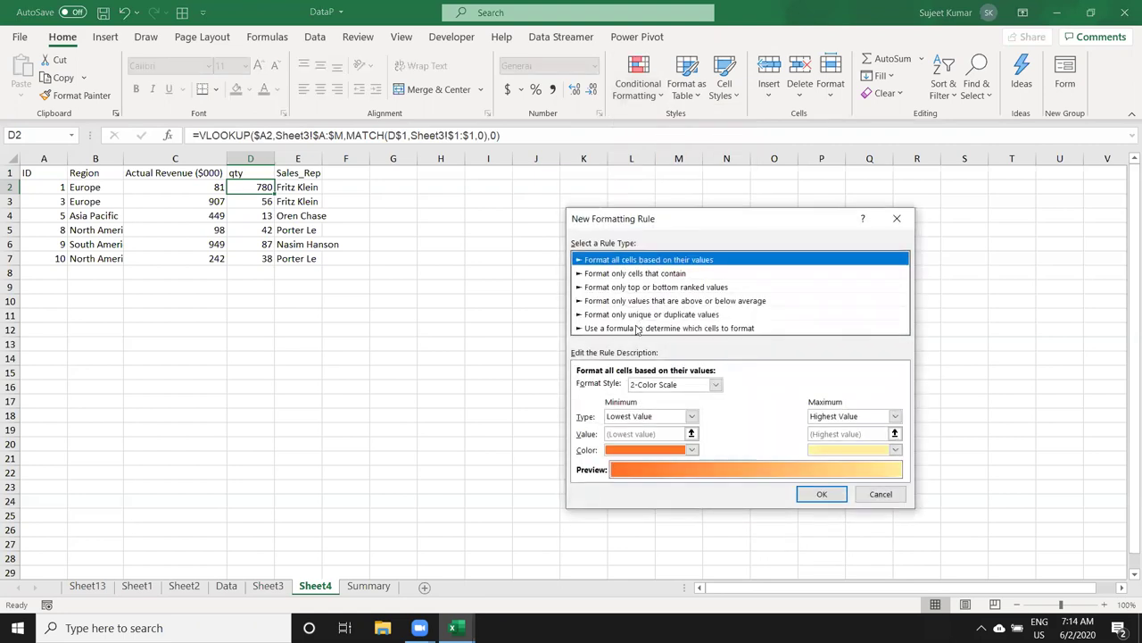
{"action": "left_click", "coordinate": [636, 328]}
{"action": "left_click", "coordinate": [600, 387]}
{"action": "type", "text": "="}
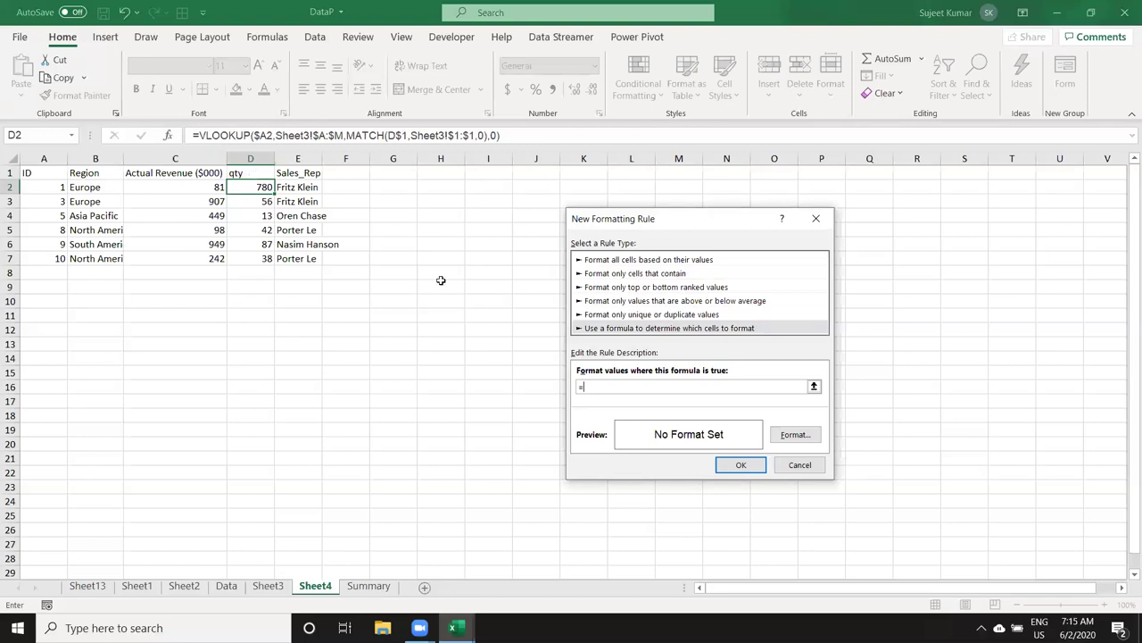
Step: Give the rule =$D$1="Date" a 14-Mar-12 date format and apply it across D2:D7
{"action": "left_click", "coordinate": [253, 174]}
{"action": "type", "text": "=\"Date\""}
{"action": "left_click", "coordinate": [789, 434]}
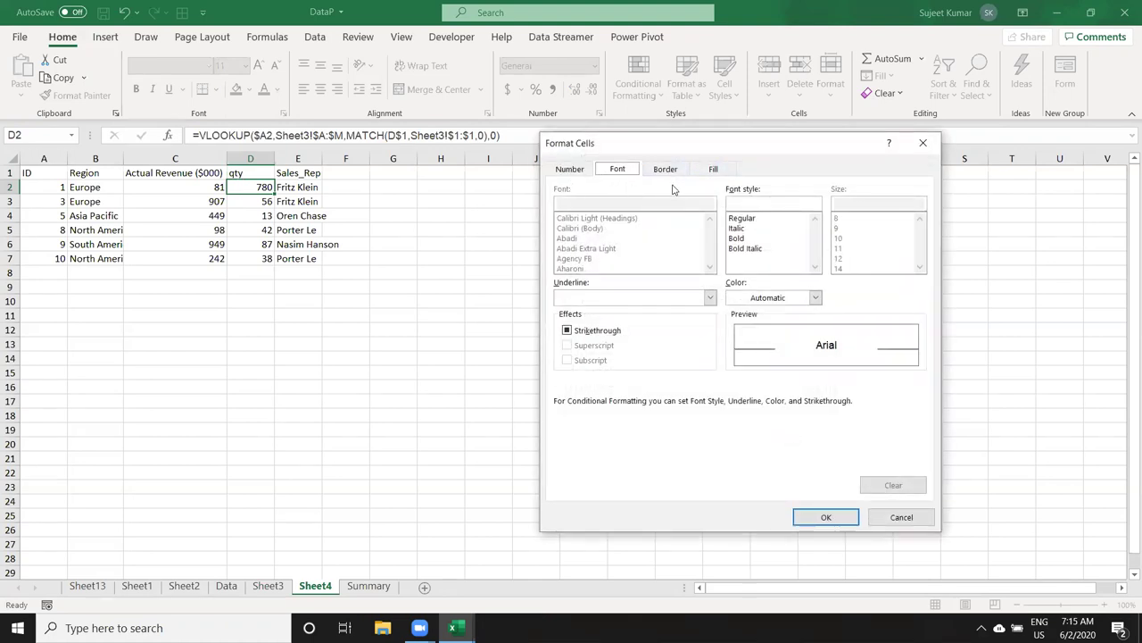
{"action": "left_click", "coordinate": [571, 170]}
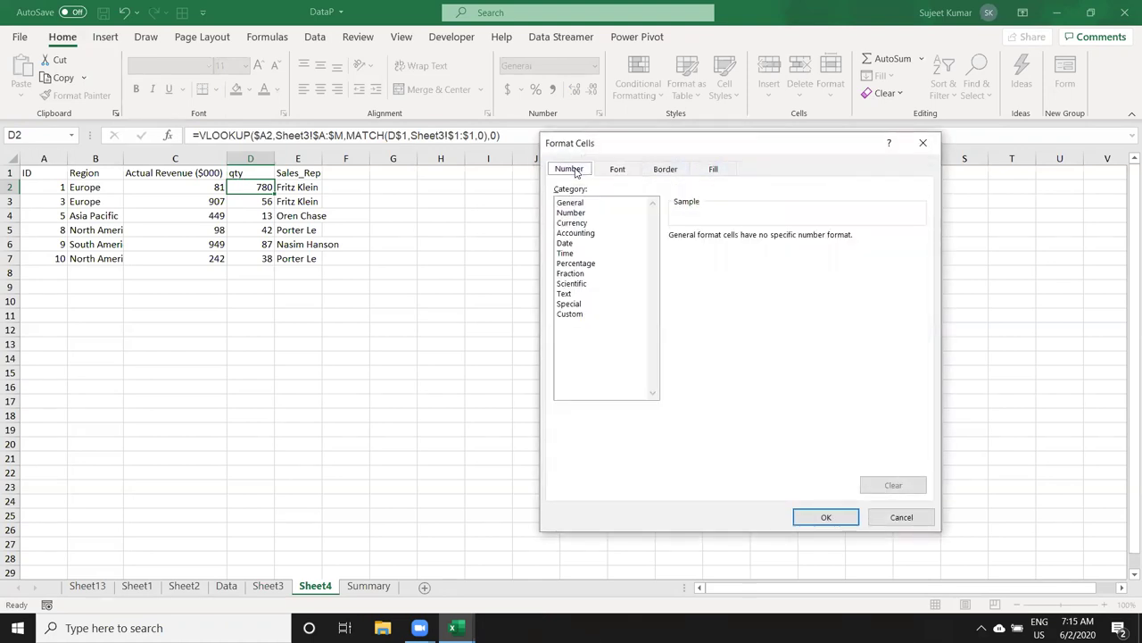
{"action": "left_click", "coordinate": [565, 244]}
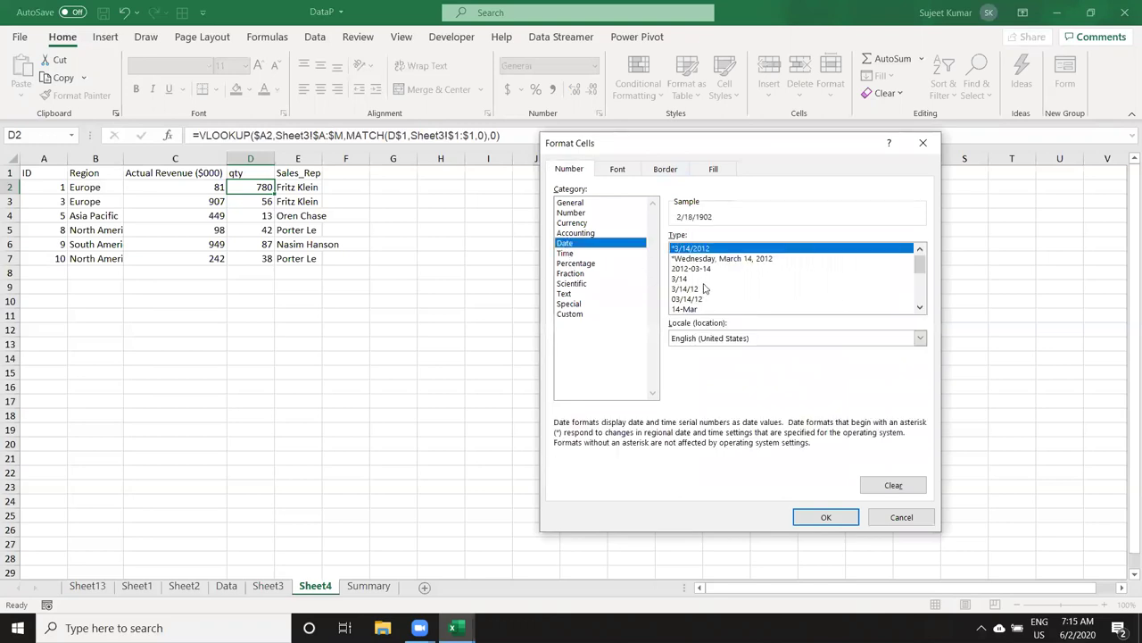
{"action": "left_click", "coordinate": [920, 307]}
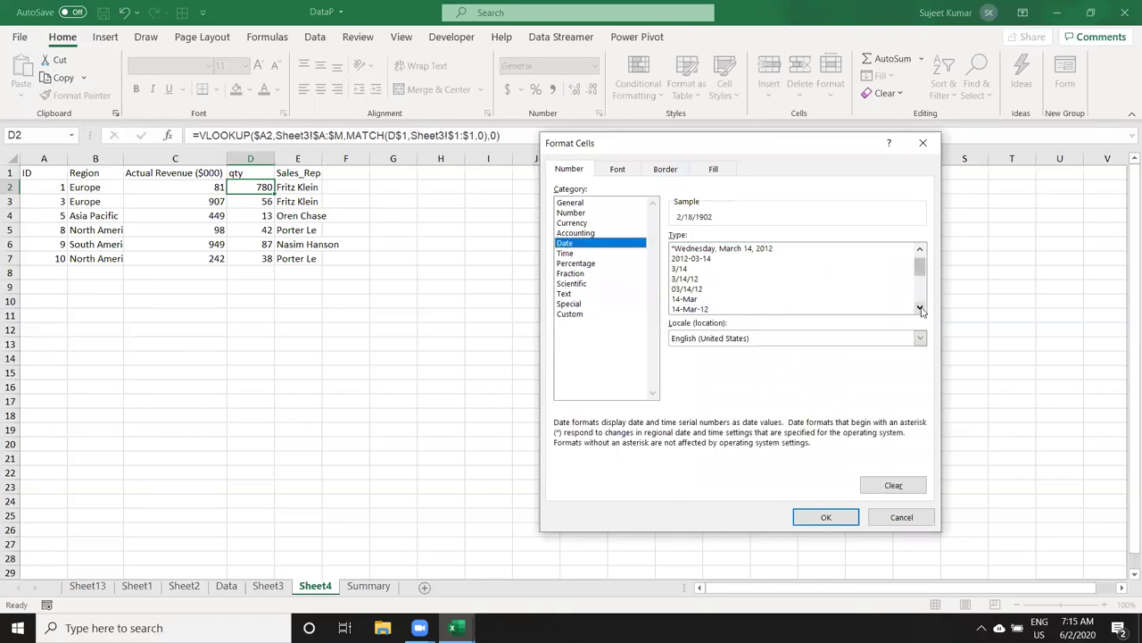
{"action": "left_click", "coordinate": [730, 309]}
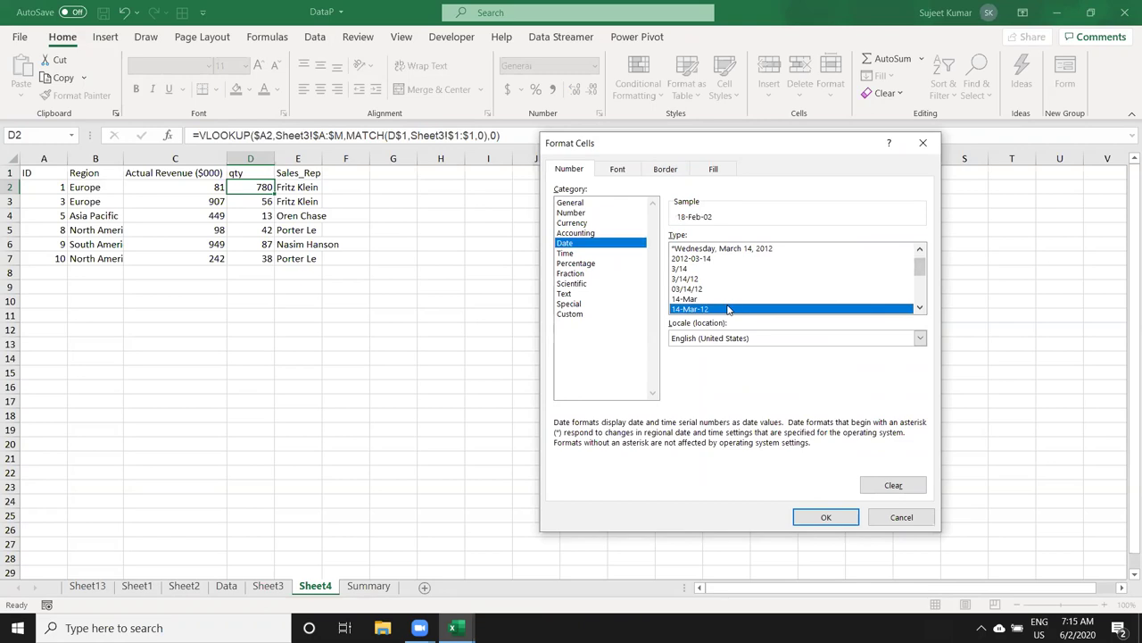
{"action": "left_click", "coordinate": [837, 515]}
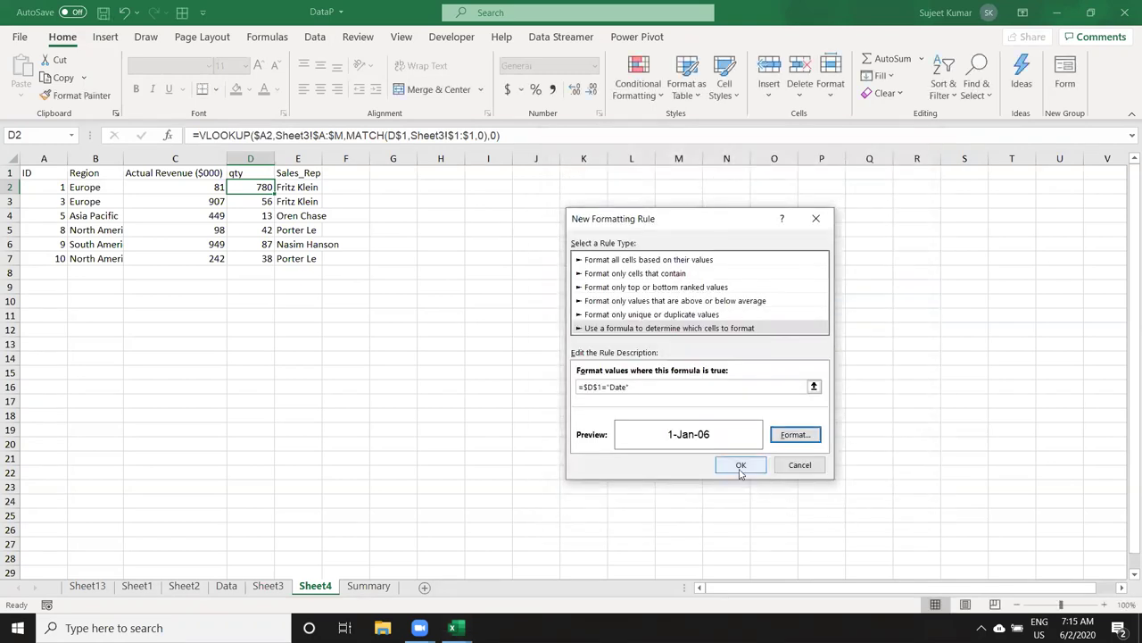
{"action": "left_click", "coordinate": [595, 387]}
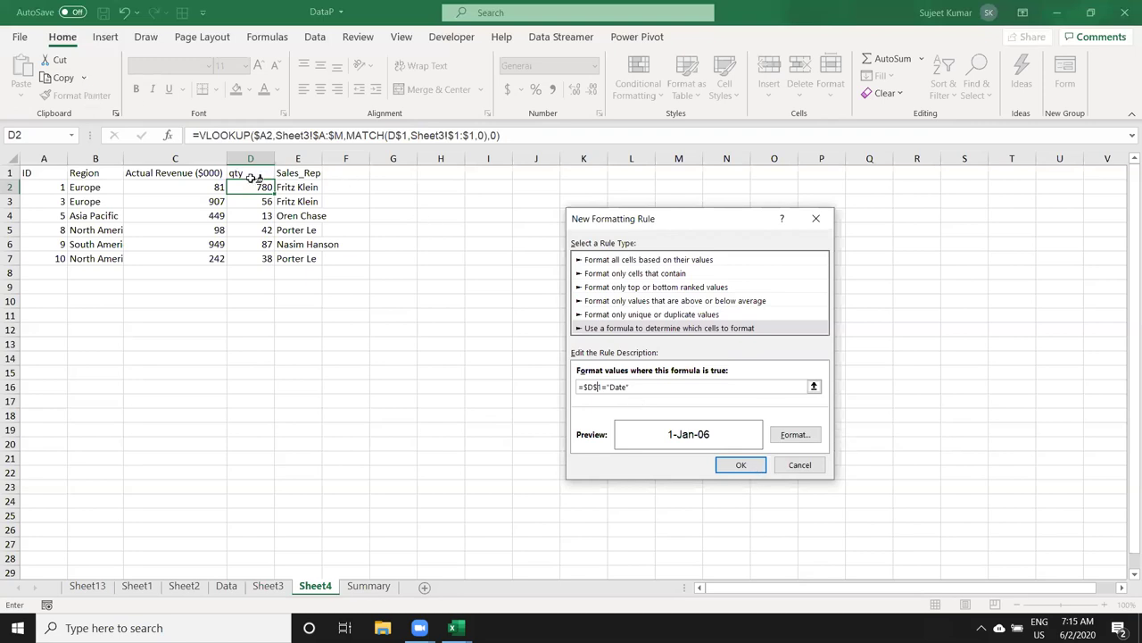
{"action": "left_click_drag", "start_coordinate": [257, 216], "coordinate": [259, 257]}
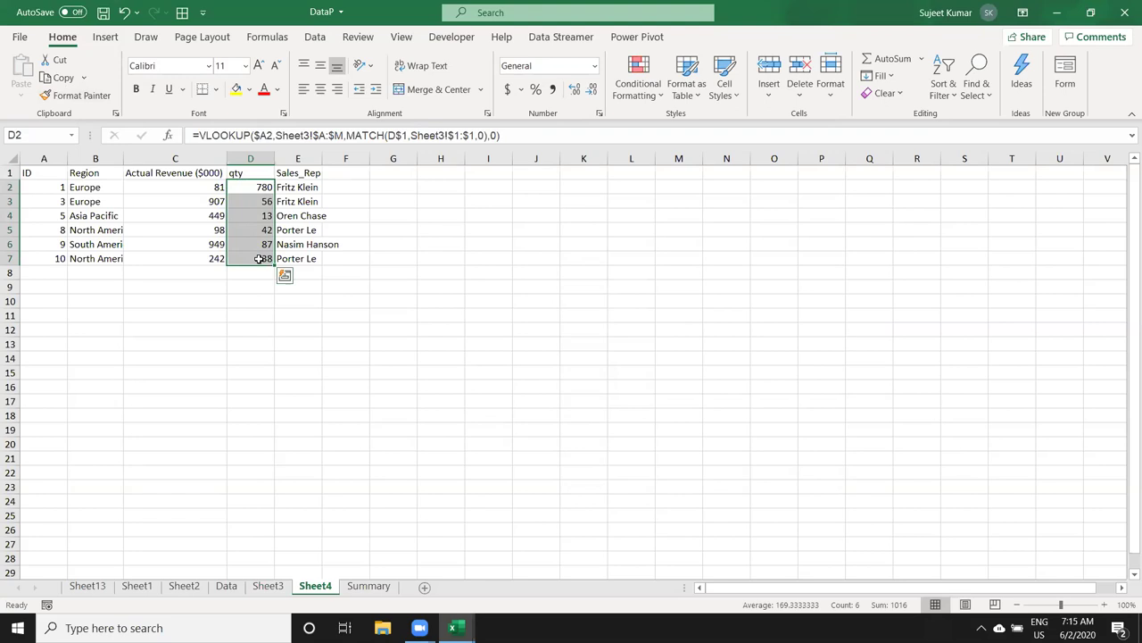
{"action": "left_click", "coordinate": [257, 173]}
{"action": "type", "text": "Date"}
{"action": "key", "text": "Return"}
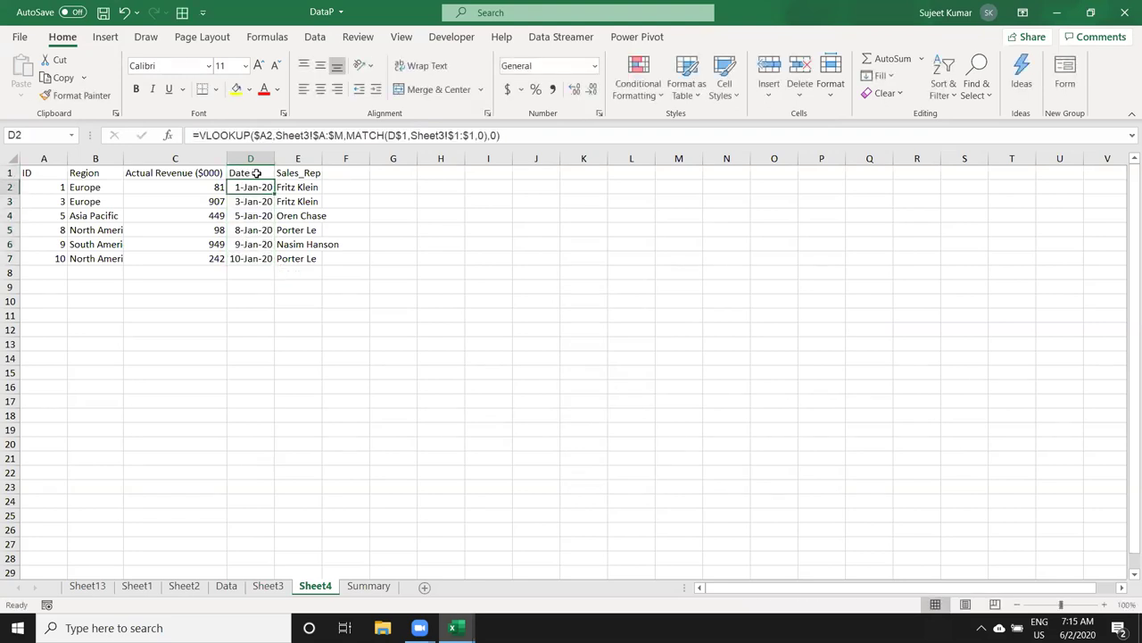
{"action": "left_click", "coordinate": [257, 173]}
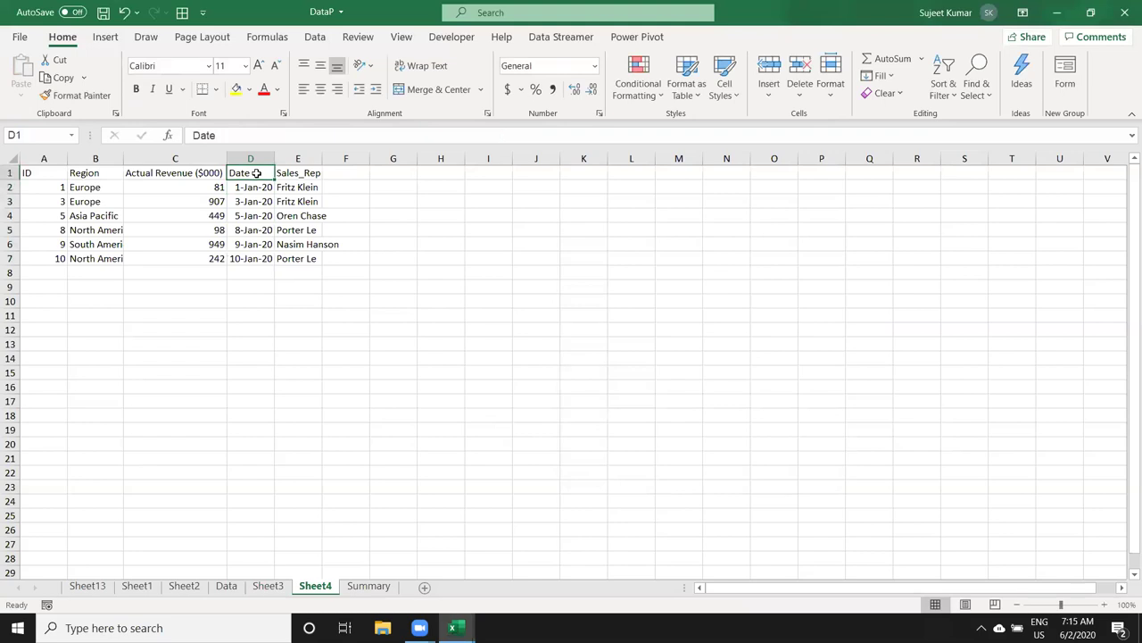
{"action": "type", "text": "Qty"}
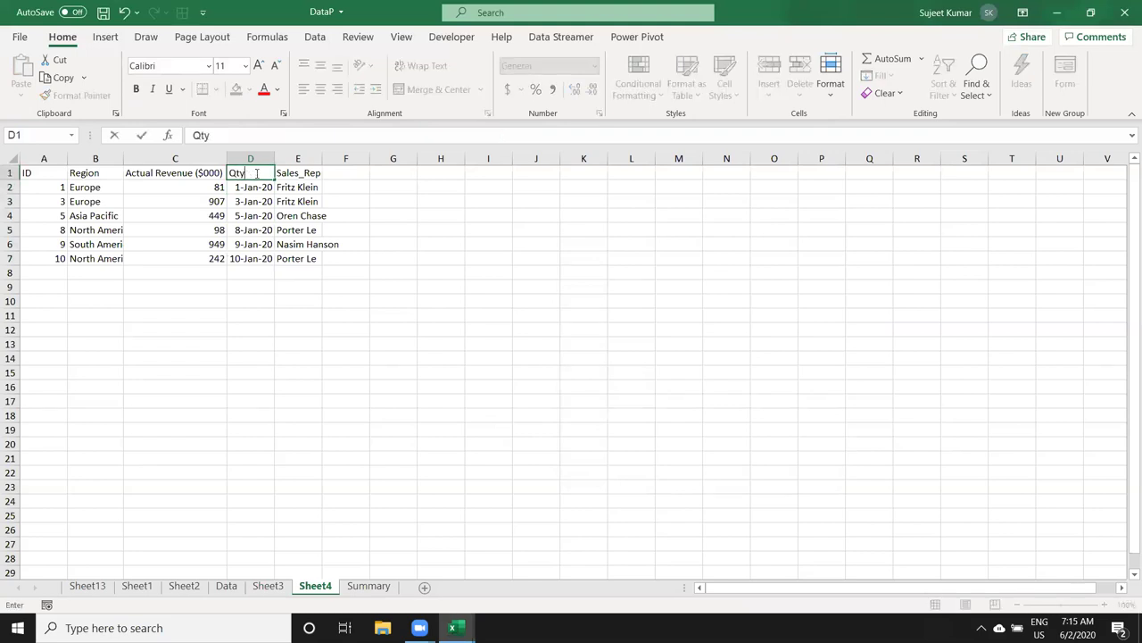
{"action": "key", "text": "Return"}
{"action": "left_click", "coordinate": [257, 173]}
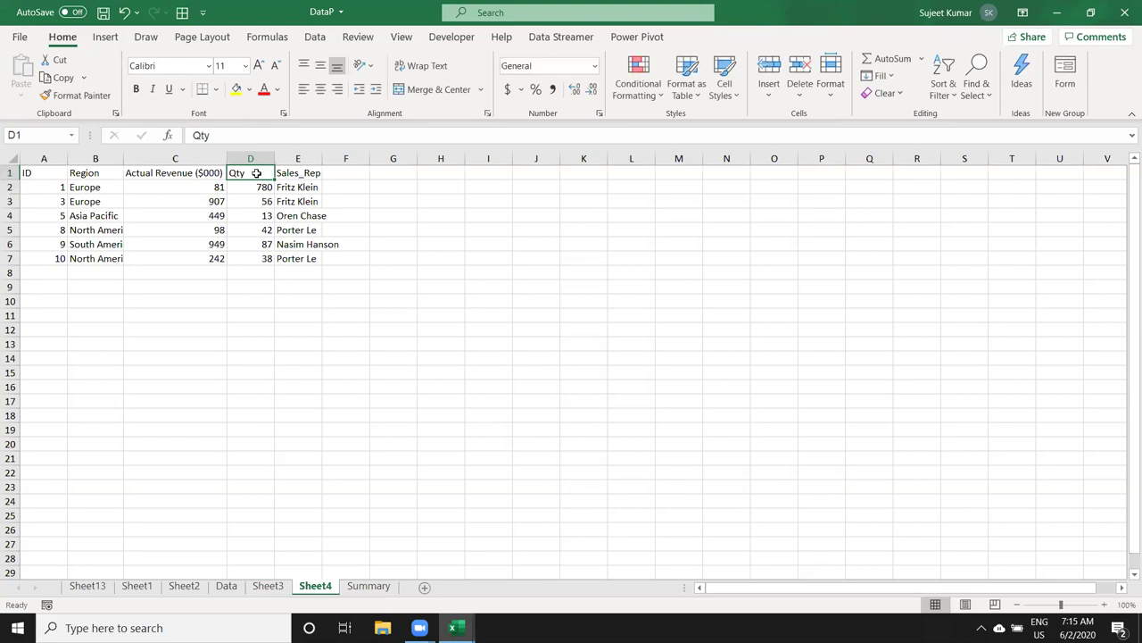
{"action": "type", "text": "Date"}
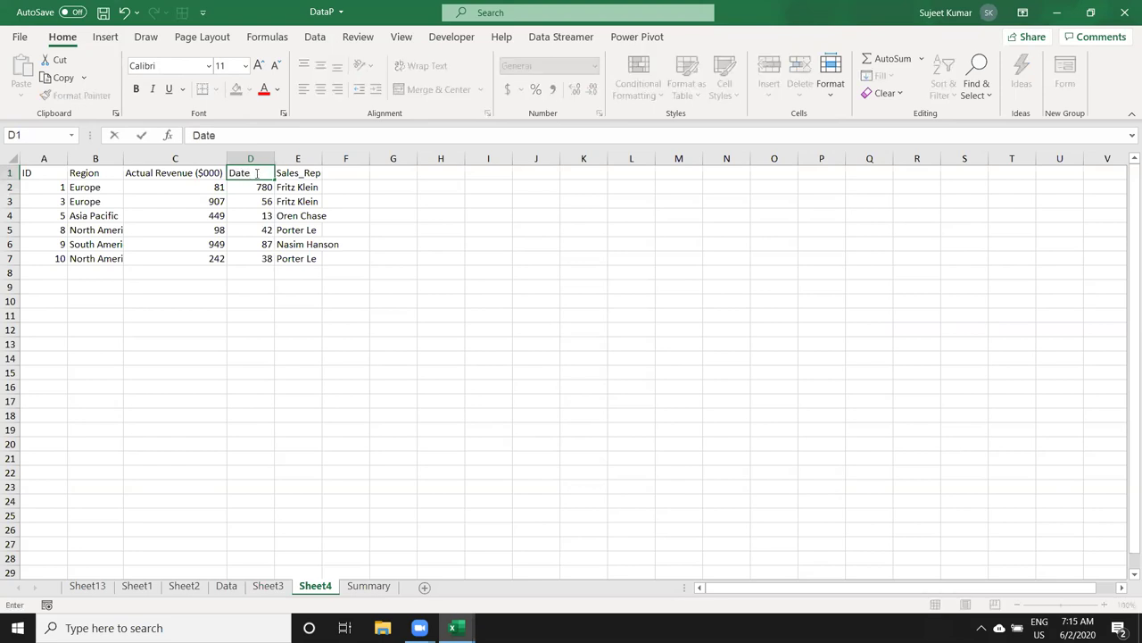
{"action": "key", "text": "Return"}
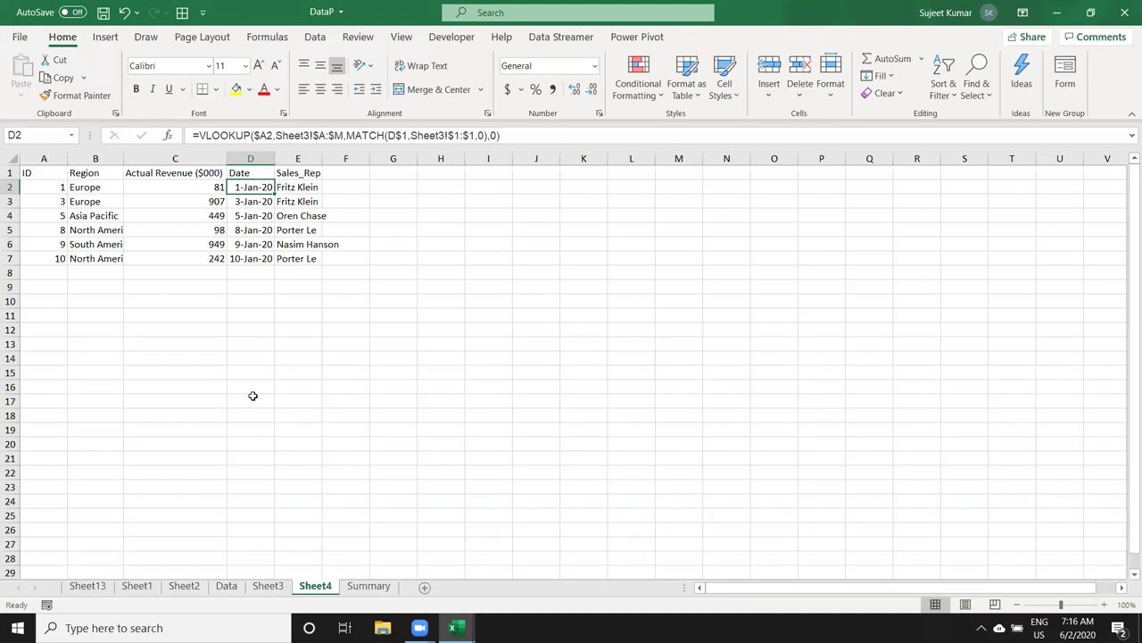
Step: Copy Sheet3's table A1:M23 into a new Sheet5 and cut its ID column
{"action": "left_click", "coordinate": [269, 586]}
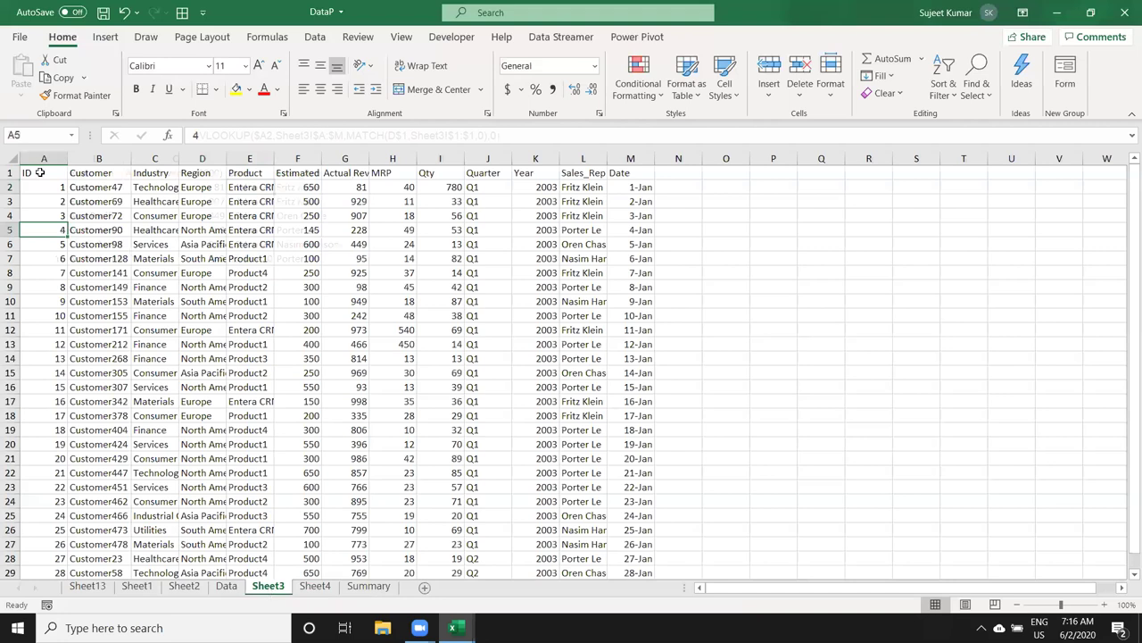
{"action": "key", "text": "ctrl+Home"}
{"action": "left_click", "coordinate": [609, 482], "text": "shift"}
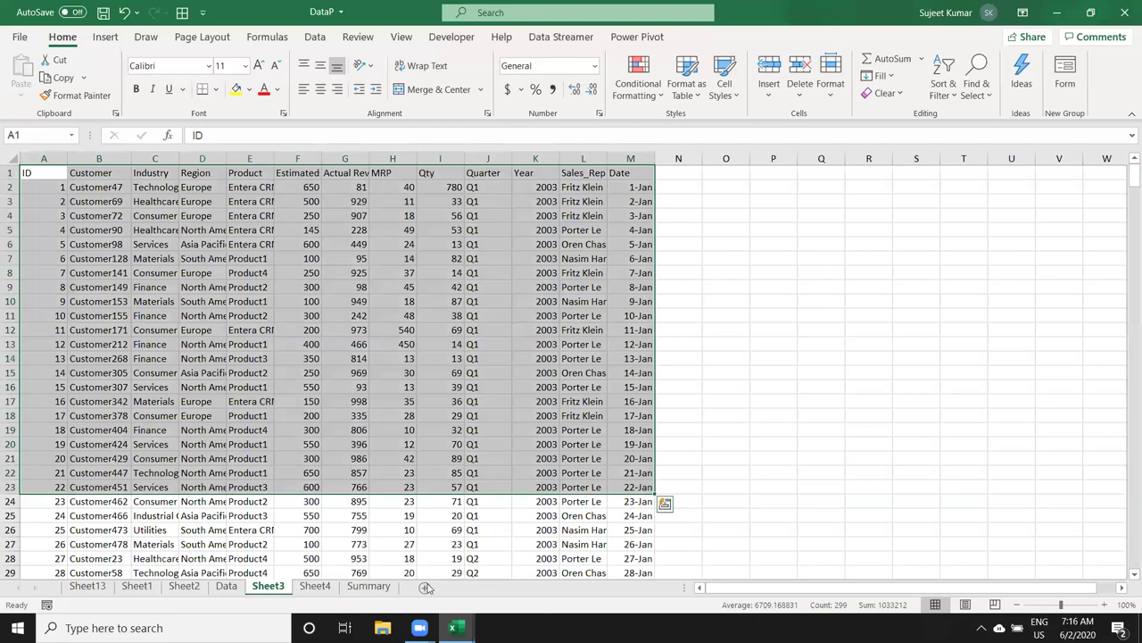
{"action": "left_click", "coordinate": [426, 588]}
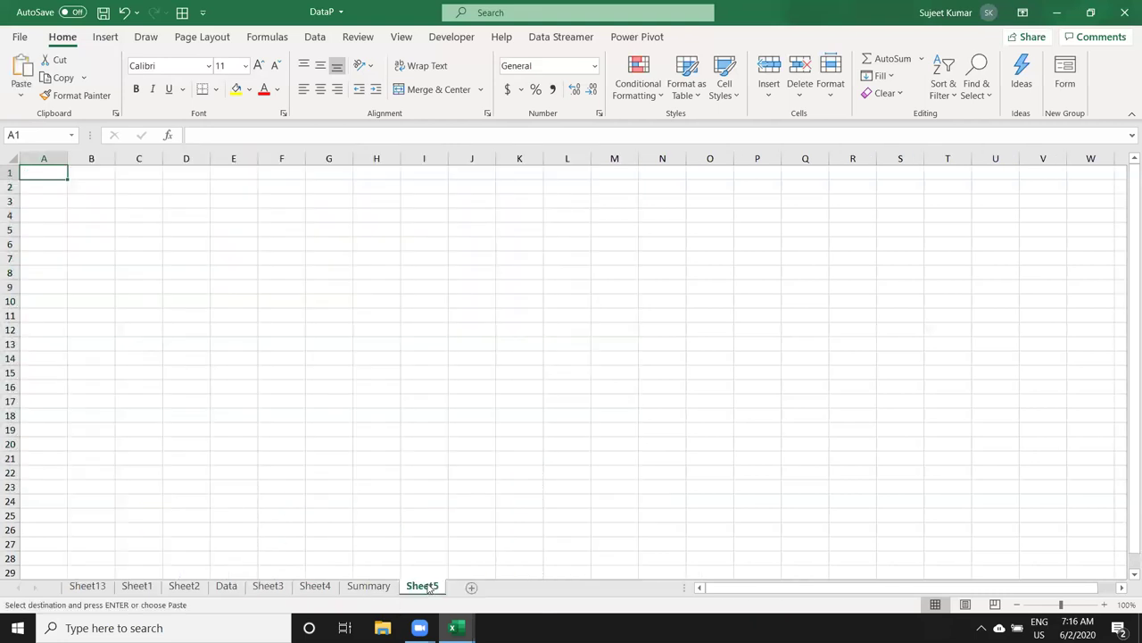
{"action": "key", "text": "ctrl+v"}
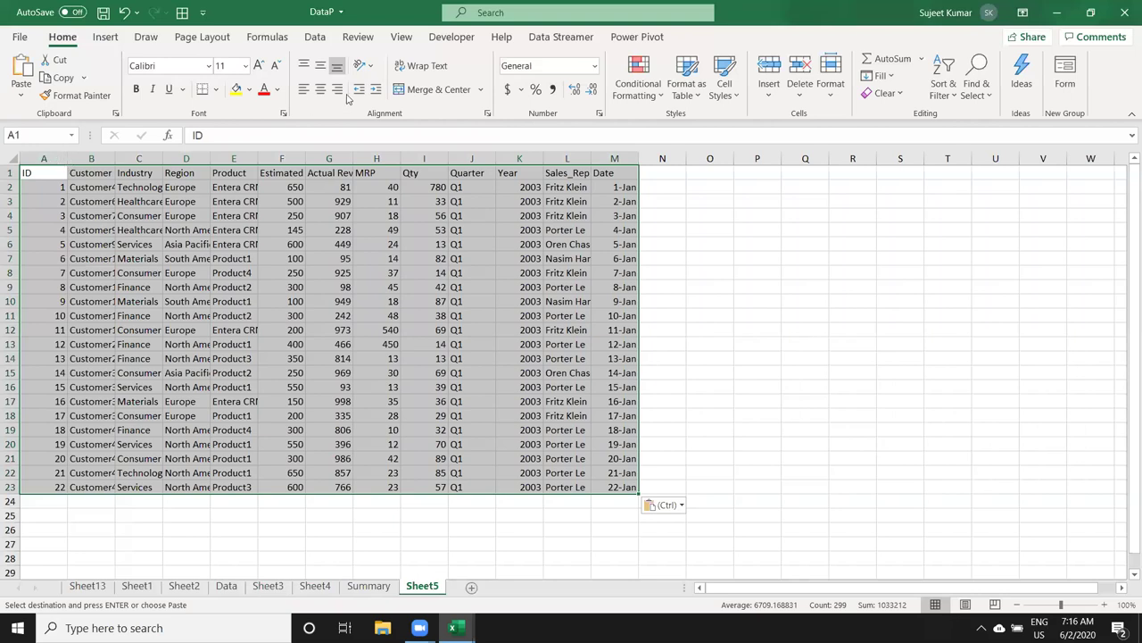
{"action": "key", "text": "ctrl+space"}
{"action": "key", "text": "ctrl+c"}
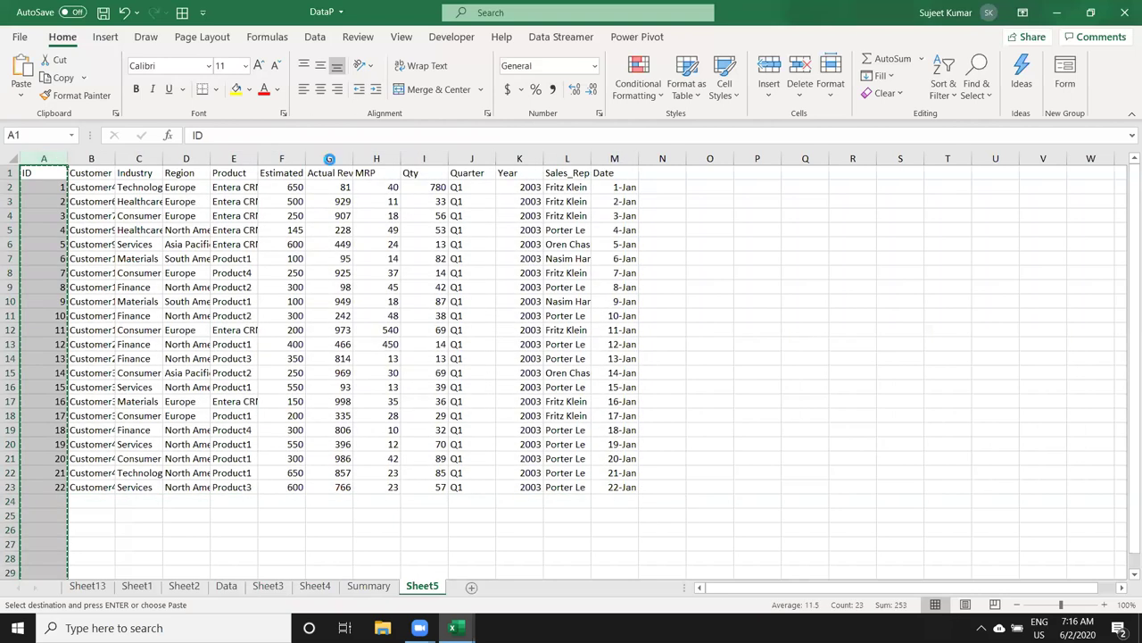
Step: Insert the cut ID column just before the Actual Rev column
{"action": "left_click", "coordinate": [328, 158]}
{"action": "key", "text": "ctrl+plus"}
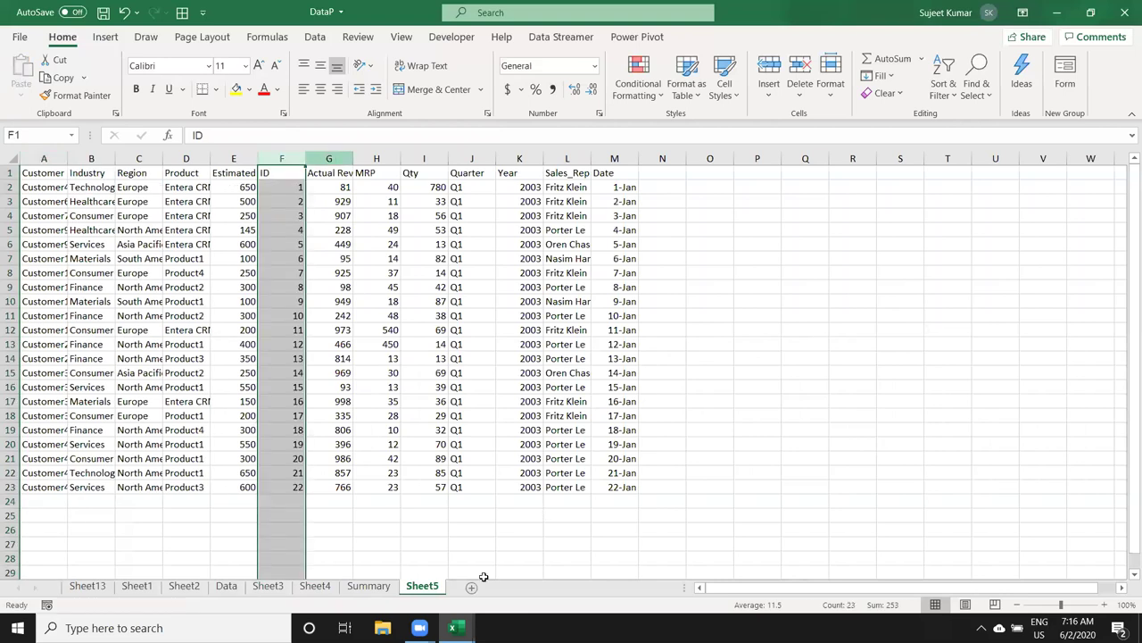
{"action": "left_click", "coordinate": [376, 548]}
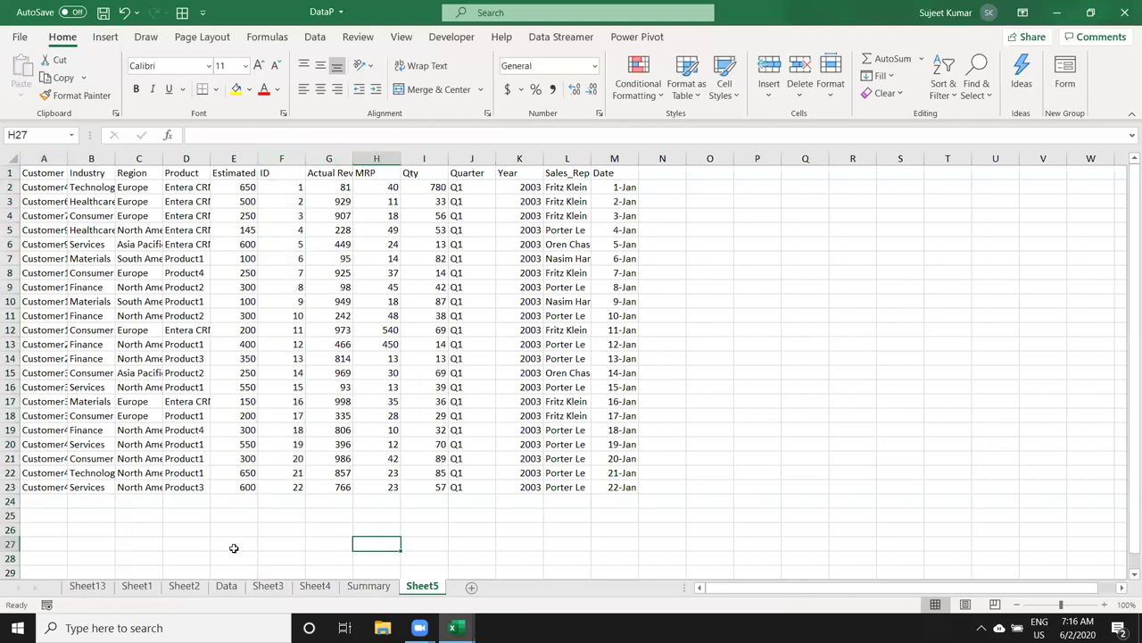
{"action": "left_click", "coordinate": [266, 486]}
Step: Enter the lookup value 12 in B27
{"action": "left_click", "coordinate": [98, 541]}
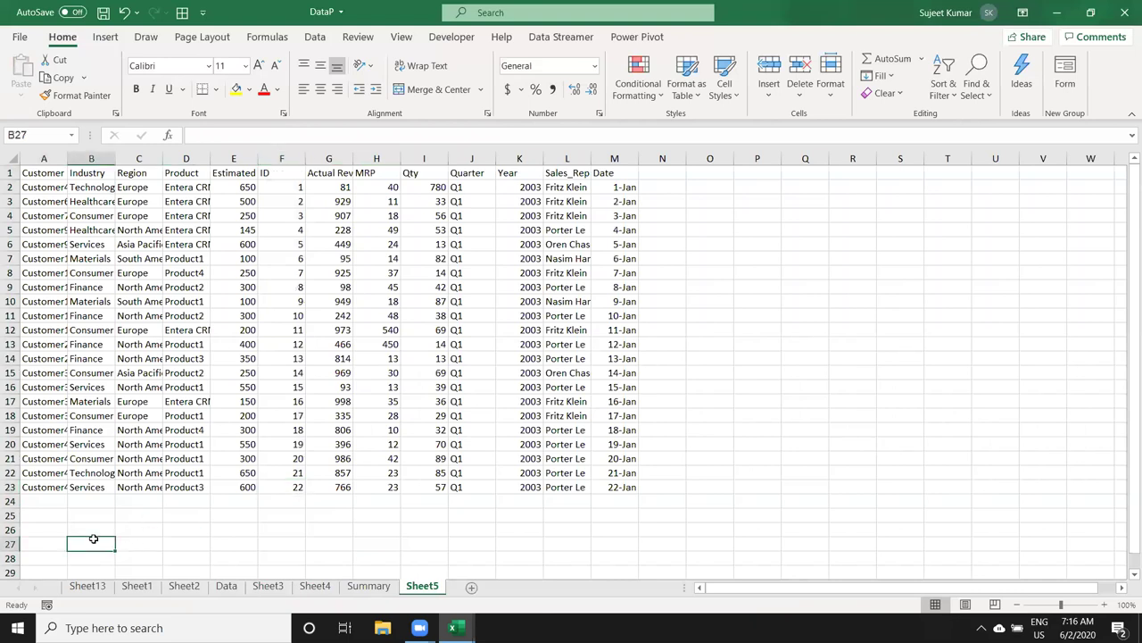
{"action": "type", "text": "12"}
{"action": "key", "text": "Return"}
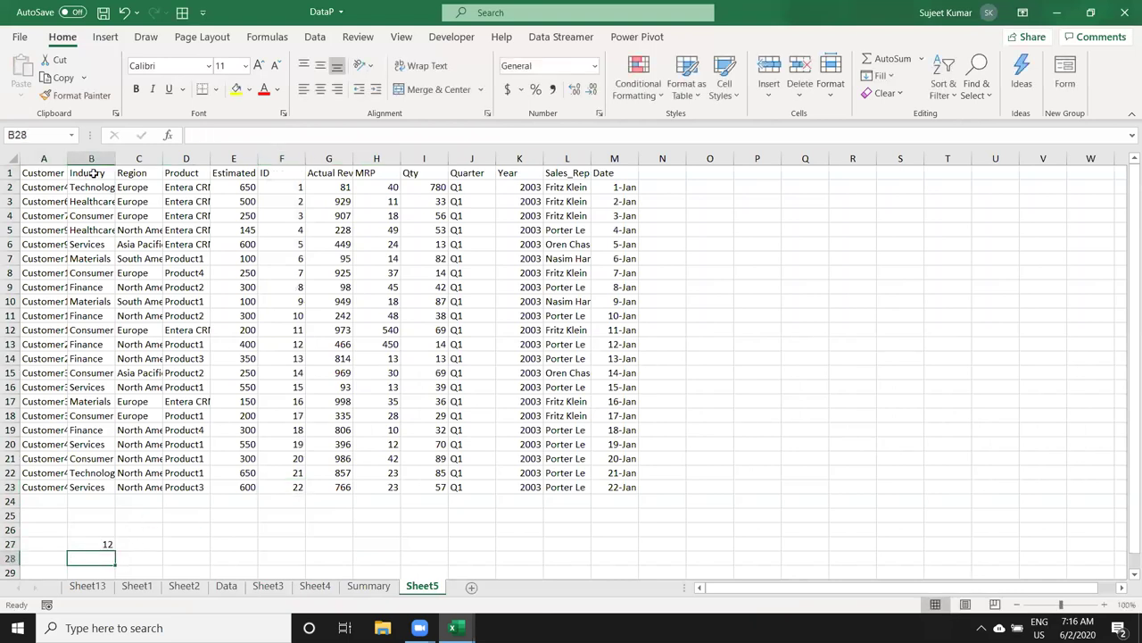
Step: Copy the Customer heading from A1 into C26
{"action": "left_click", "coordinate": [55, 173]}
{"action": "key", "text": "ctrl+c"}
{"action": "left_click", "coordinate": [147, 533]}
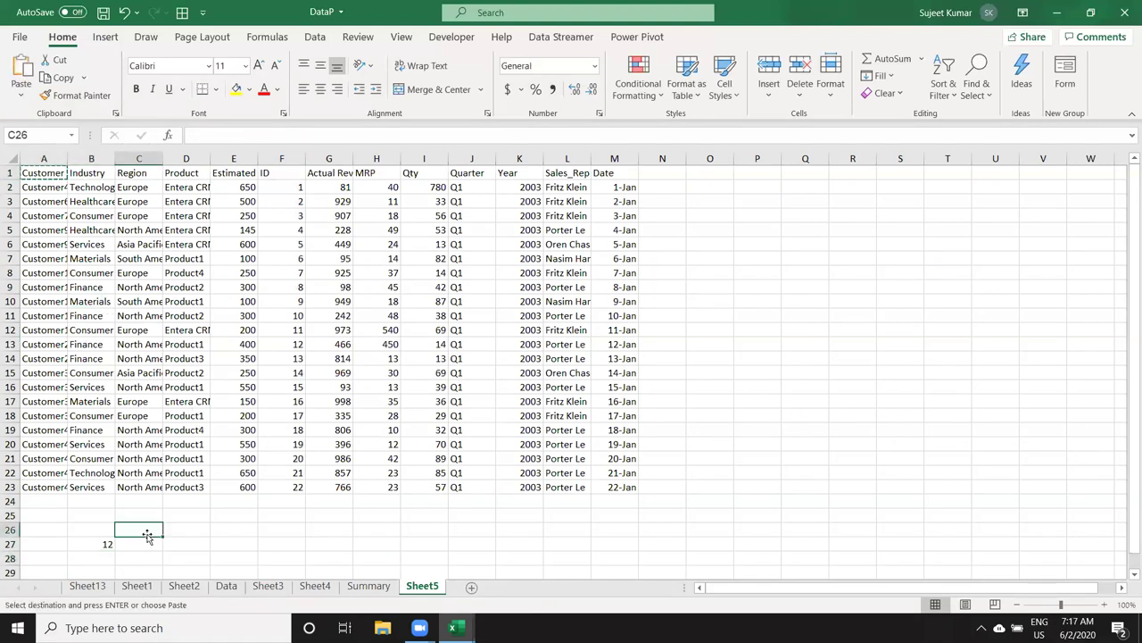
{"action": "key", "text": "ctrl+v"}
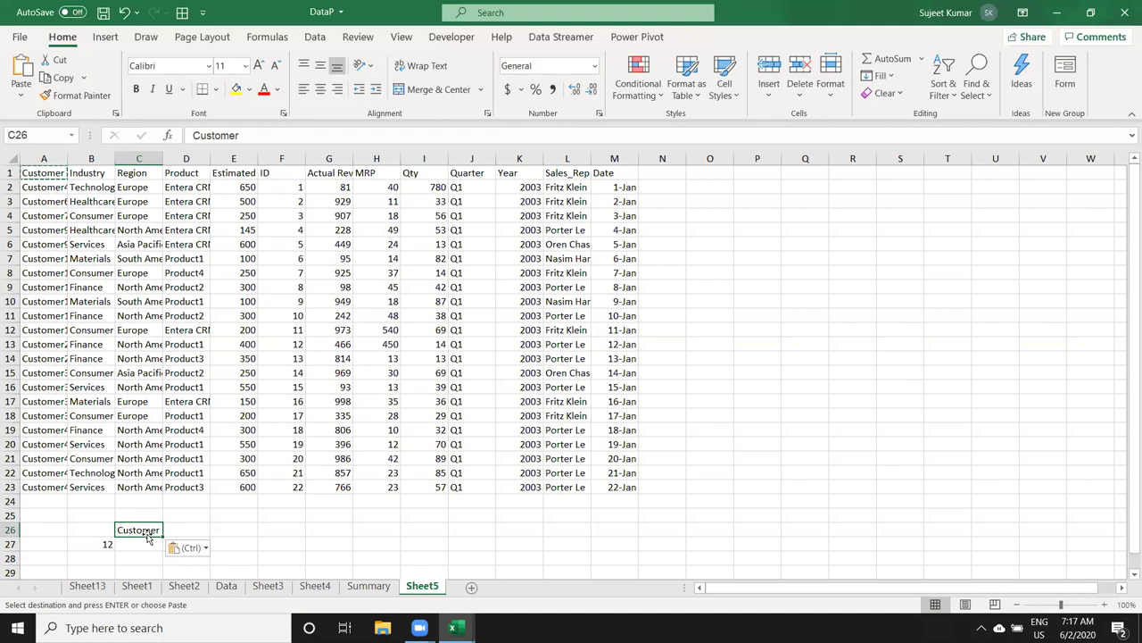
{"action": "key", "text": "Down"}
{"action": "key", "text": "Down"}
{"action": "key", "text": "Up"}
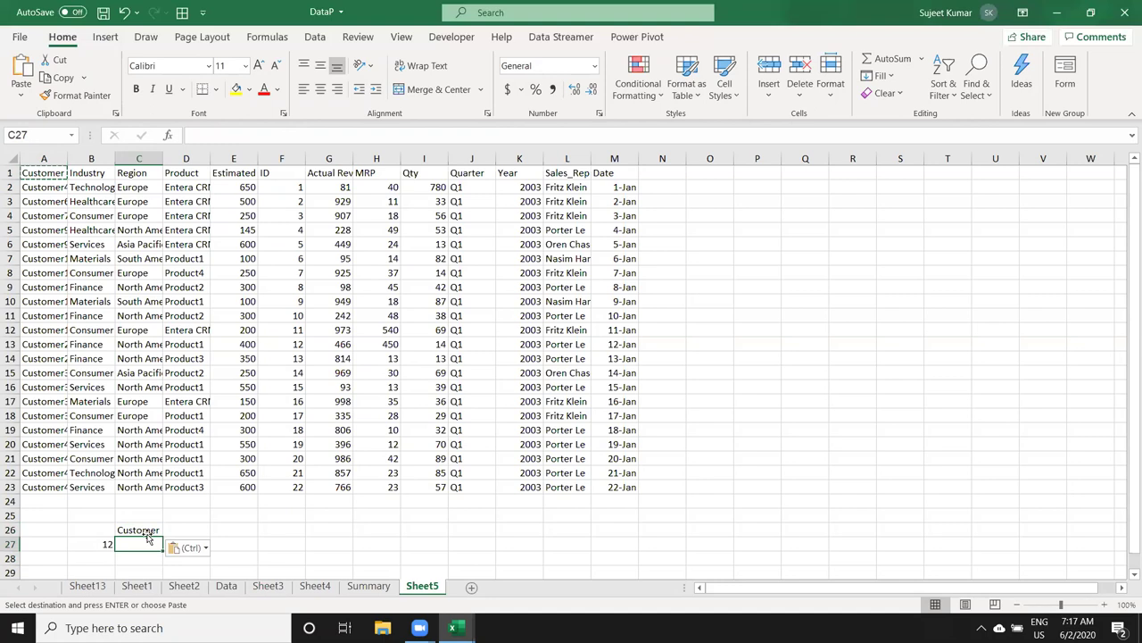
{"action": "scroll", "coordinate": [147, 532], "scroll_direction": "down", "scroll_amount": 1}
Step: Enter =MATCH(B27,F1:F23) in C28, returning 13, and confirm ID 12 sits in row 13
{"action": "left_click", "coordinate": [147, 534]}
{"action": "type", "text": "="}
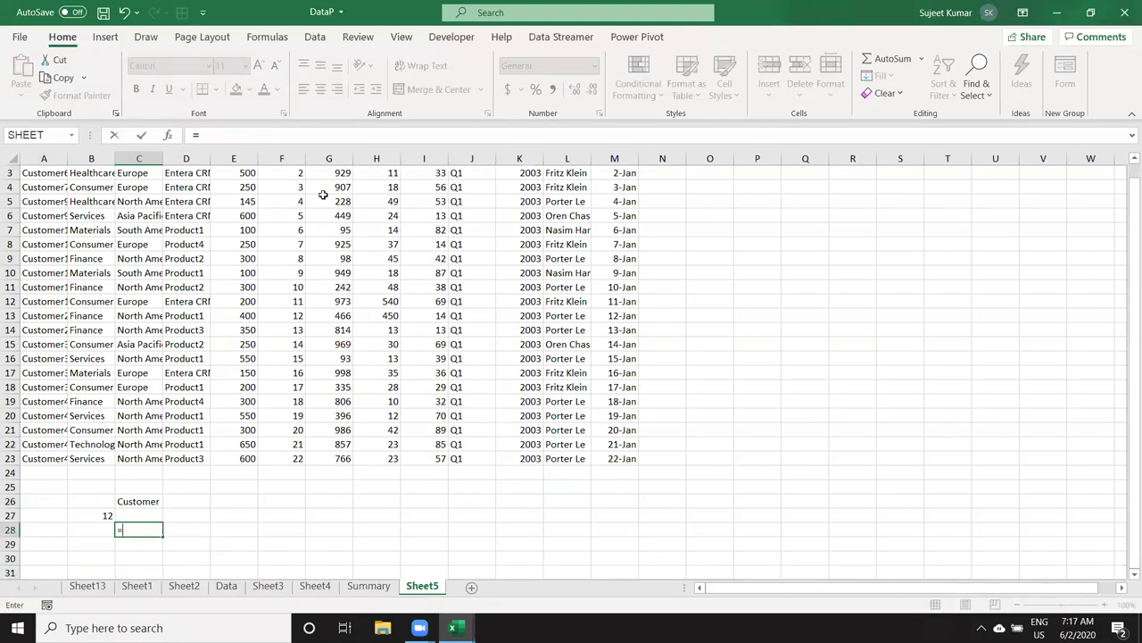
{"action": "type", "text": "ma"}
{"action": "key", "text": "Tab"}
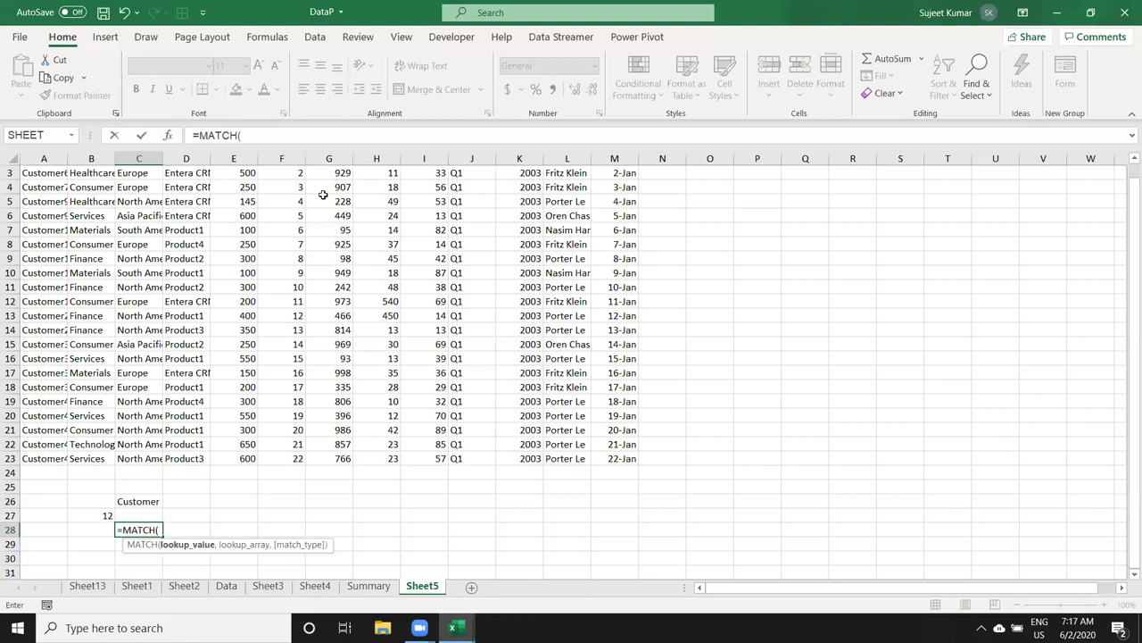
{"action": "key", "text": "Left"}
{"action": "key", "text": "Up"}
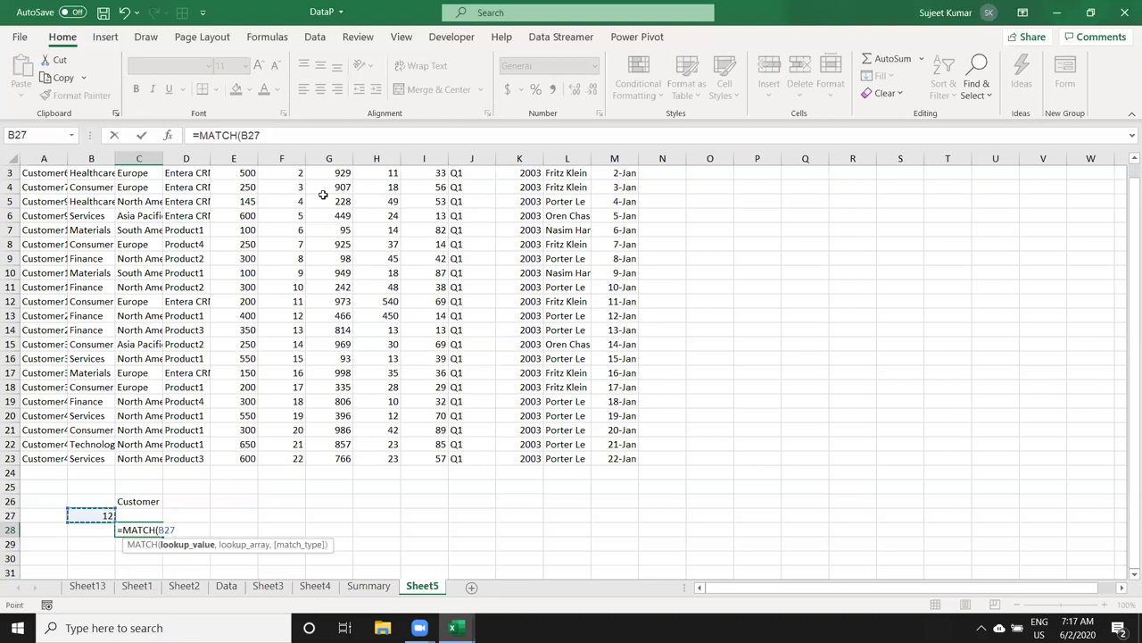
{"action": "type", "text": ","}
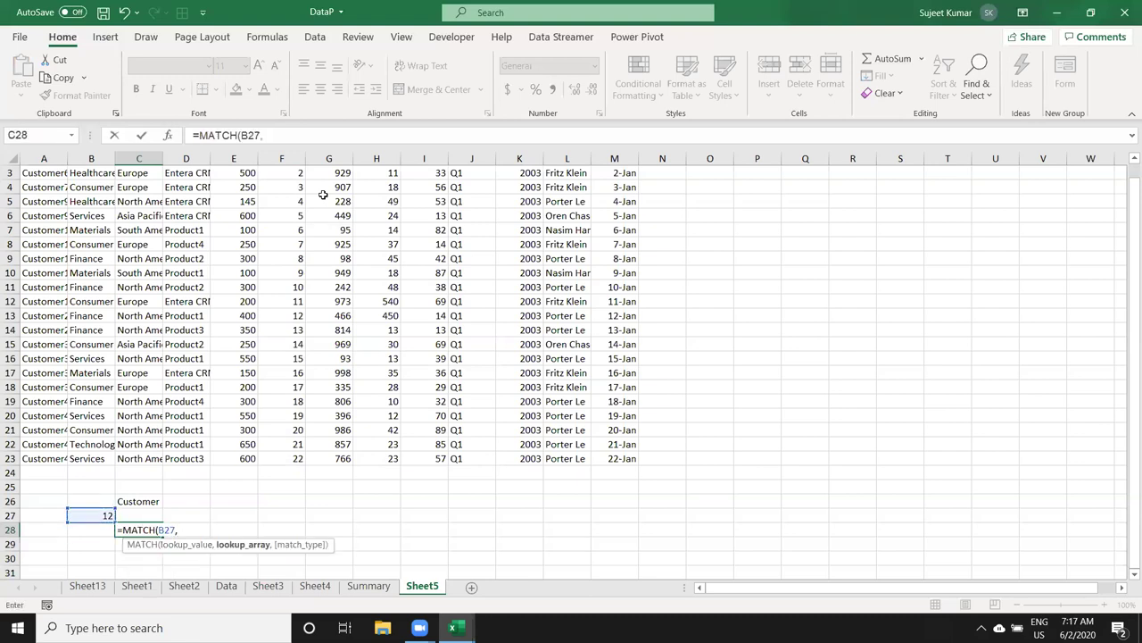
{"action": "left_click", "coordinate": [279, 462]}
{"action": "key", "text": "ctrl+shift+Up"}
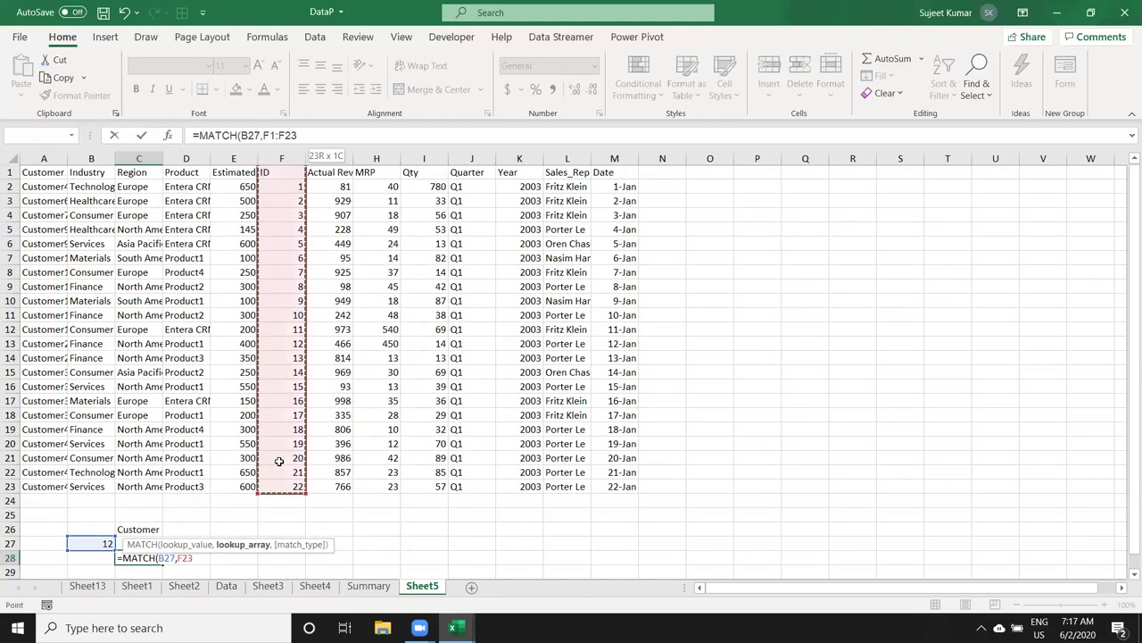
{"action": "key", "text": "Return"}
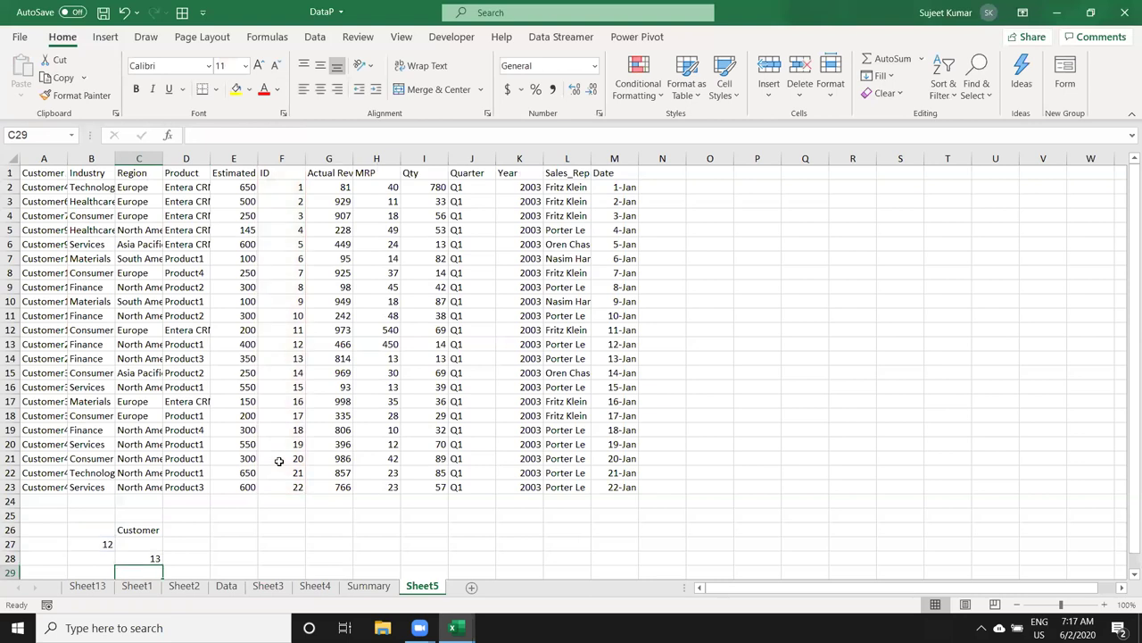
{"action": "left_click", "coordinate": [296, 358]}
{"action": "left_click", "coordinate": [293, 344]}
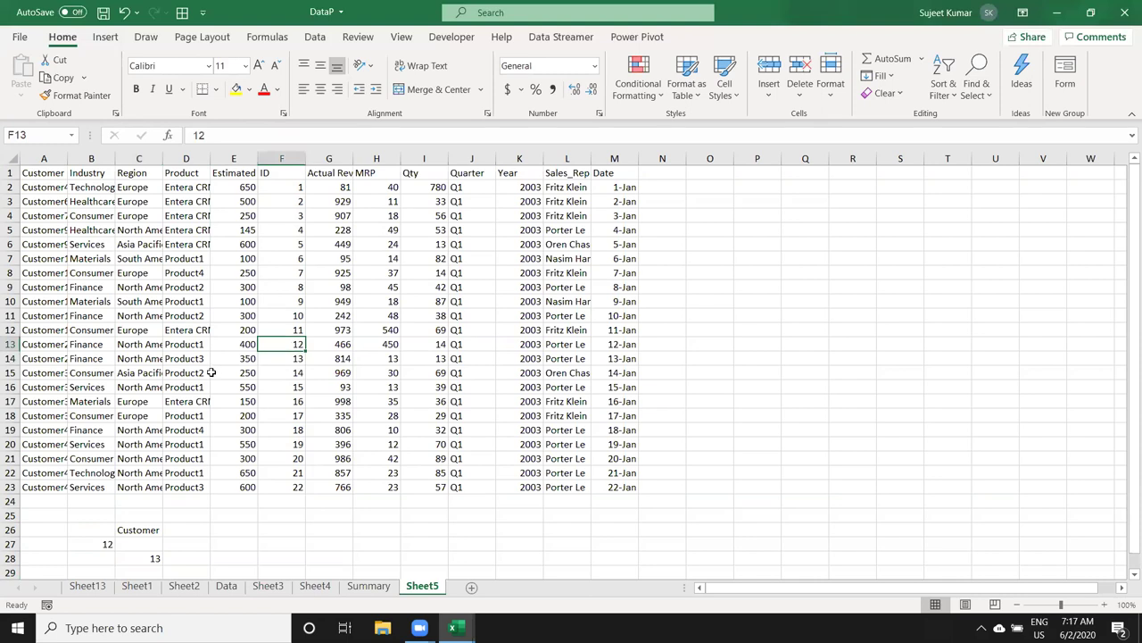
Step: Enter =INDEX(A1:M23,C28,1) in C27, using C28's match position as the row
{"action": "left_click", "coordinate": [147, 543]}
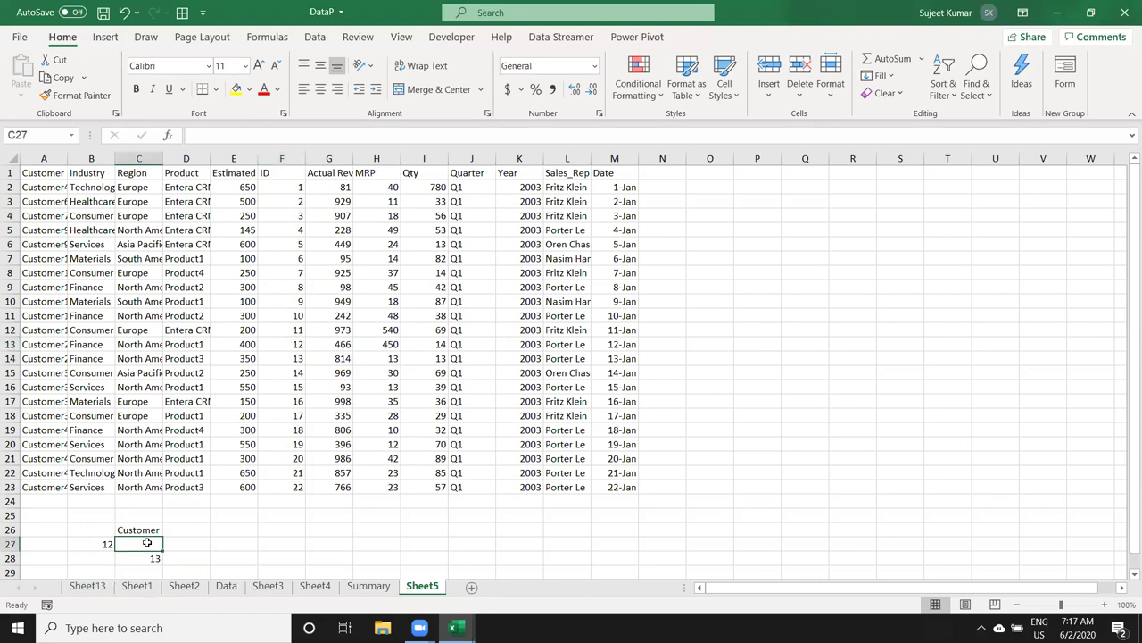
{"action": "type", "text": "=ind"}
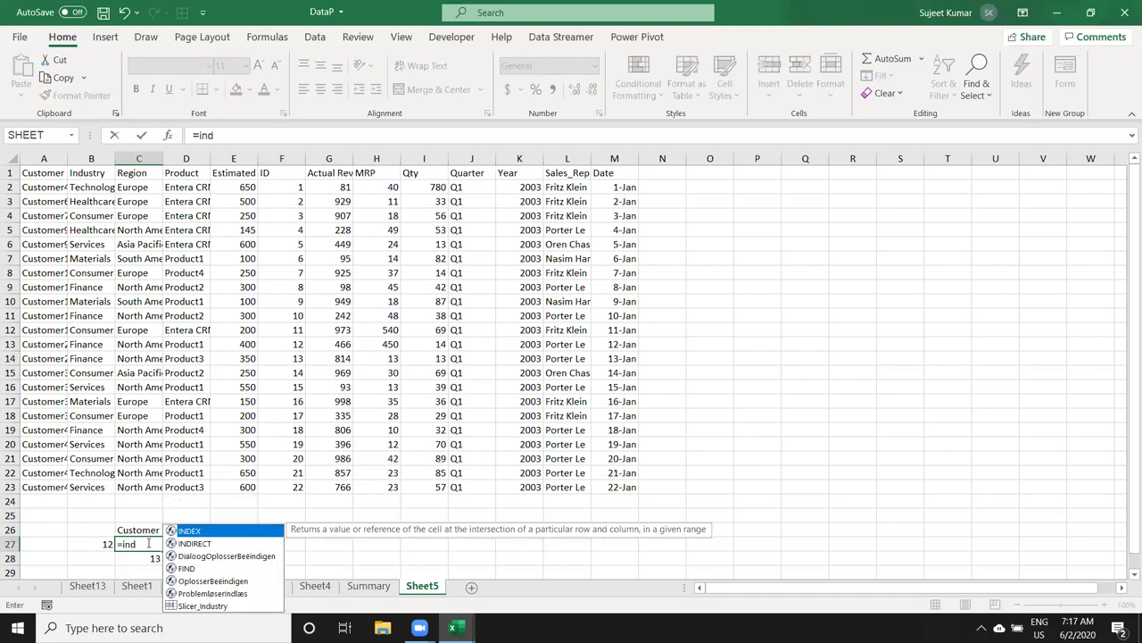
{"action": "key", "text": "Tab"}
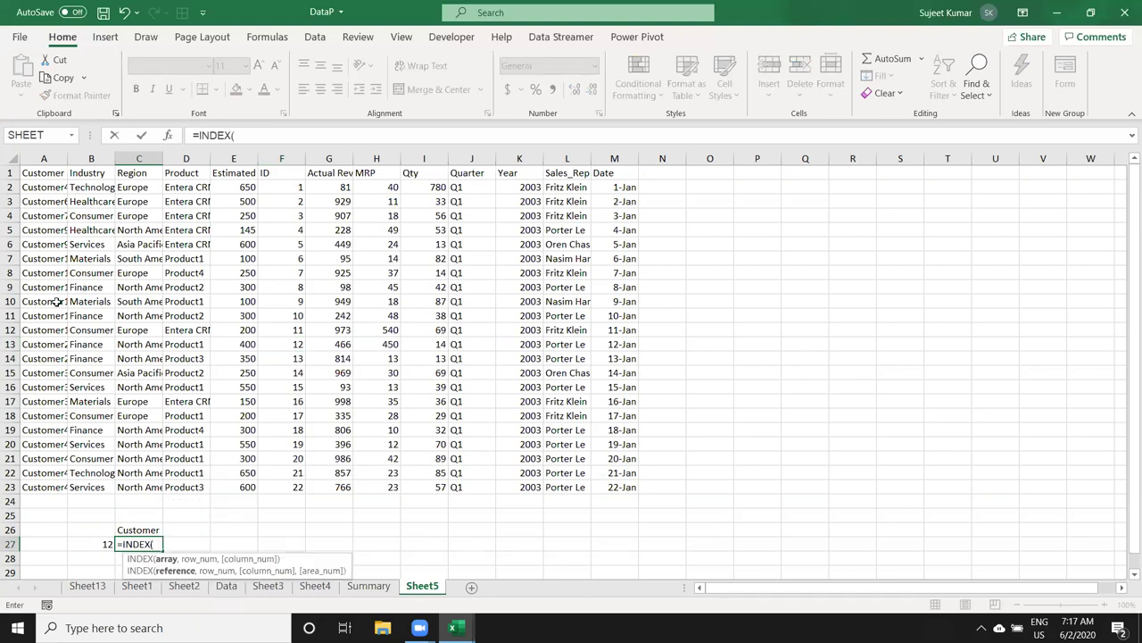
{"action": "left_click_drag", "start_coordinate": [41, 169], "coordinate": [627, 494]}
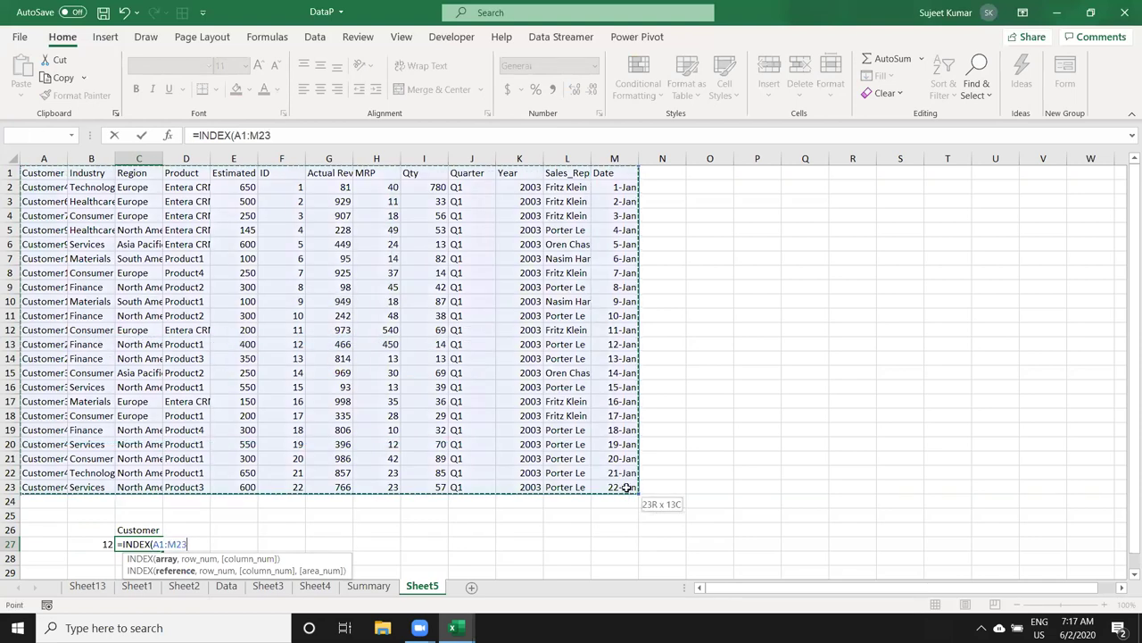
{"action": "type", "text": ","}
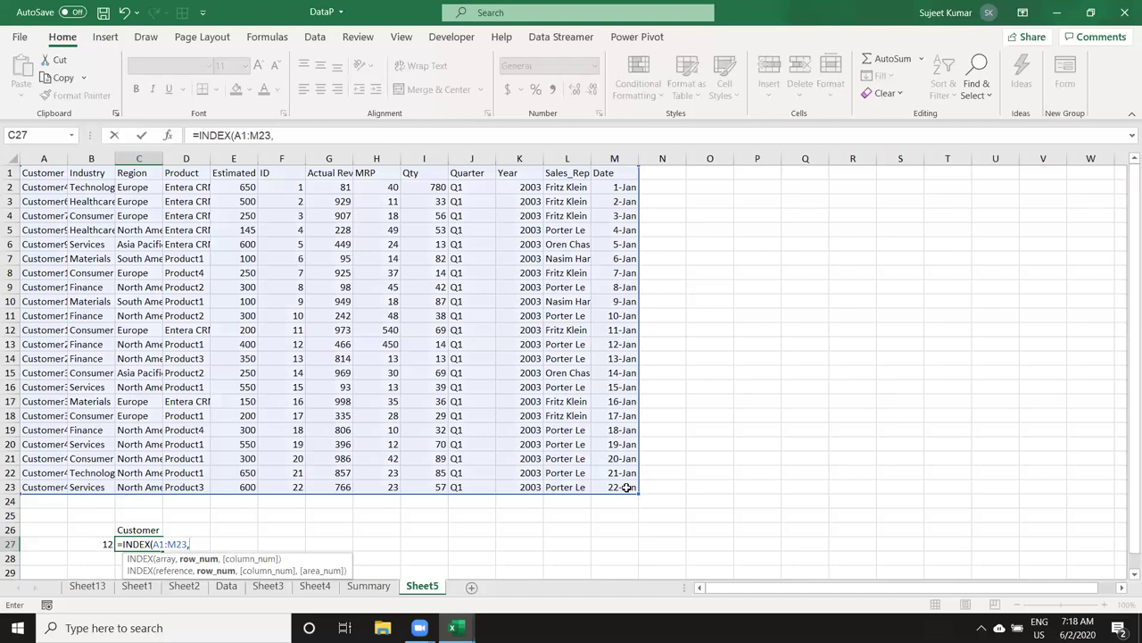
{"action": "left_click", "coordinate": [99, 544]}
{"action": "type", "text": ",1)"}
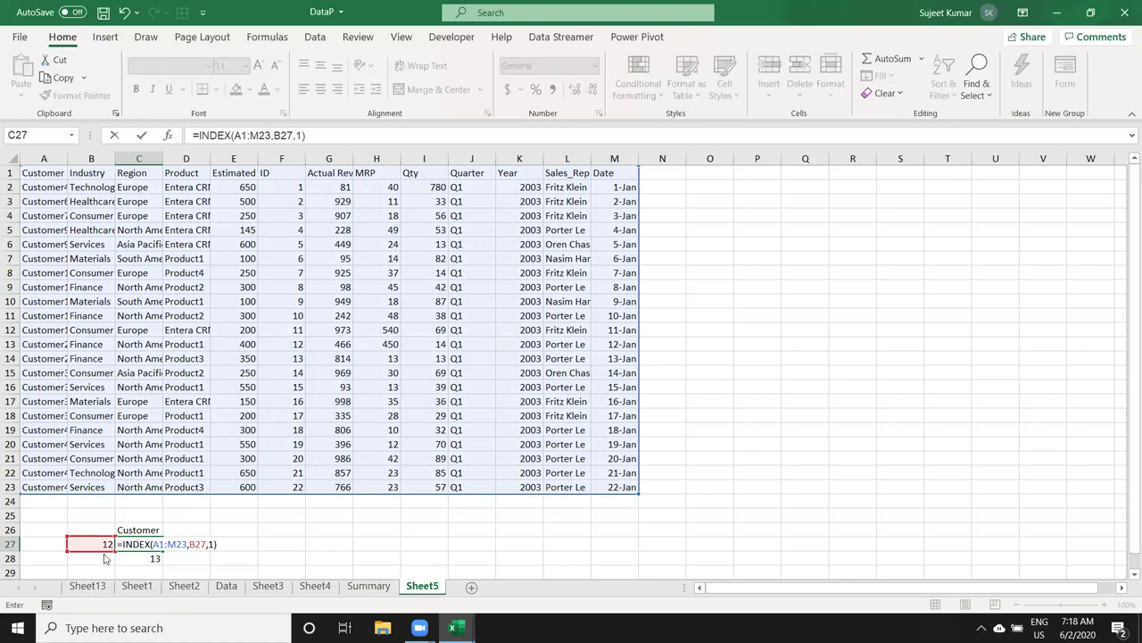
{"action": "left_click", "coordinate": [147, 557]}
{"action": "key", "text": "Return"}
Step: Try lookup IDs 1, 12 and 13 in B27, ending on 13 so C27 shows Customer268
{"action": "key", "text": "Return"}
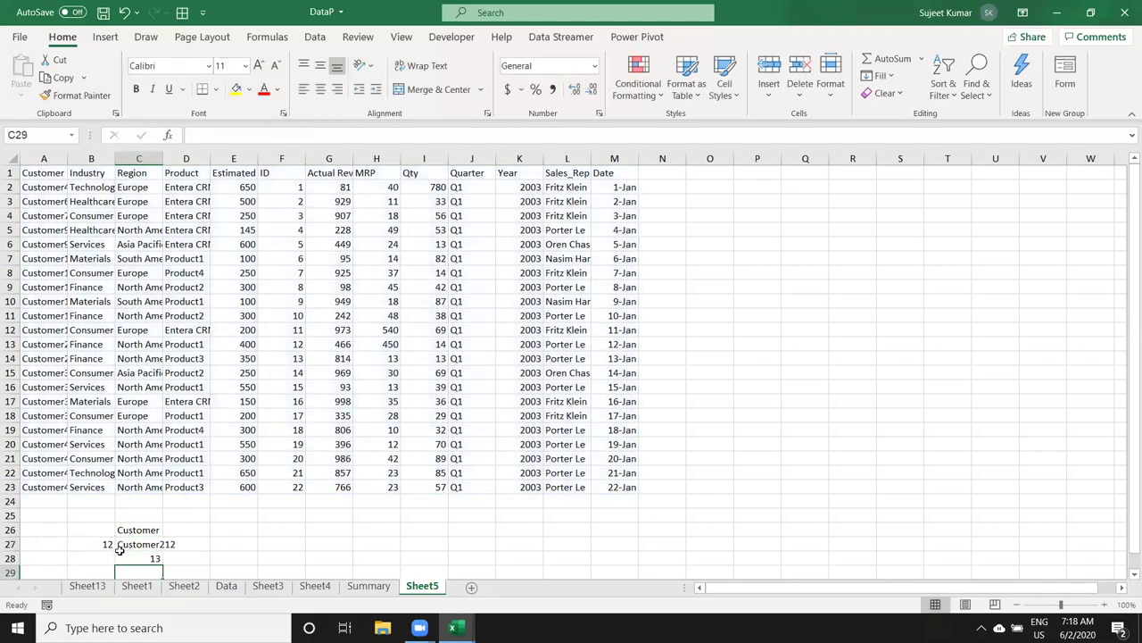
{"action": "left_click", "coordinate": [105, 545]}
{"action": "type", "text": "1"}
{"action": "key", "text": "Return"}
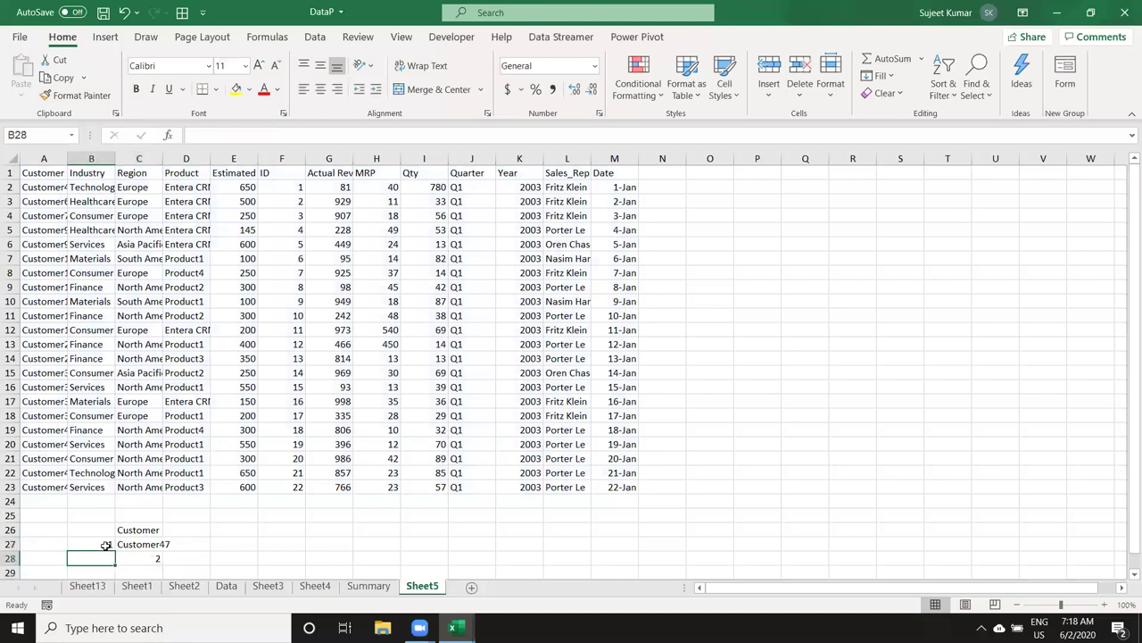
{"action": "left_click", "coordinate": [105, 545]}
{"action": "type", "text": "12"}
{"action": "key", "text": "Return"}
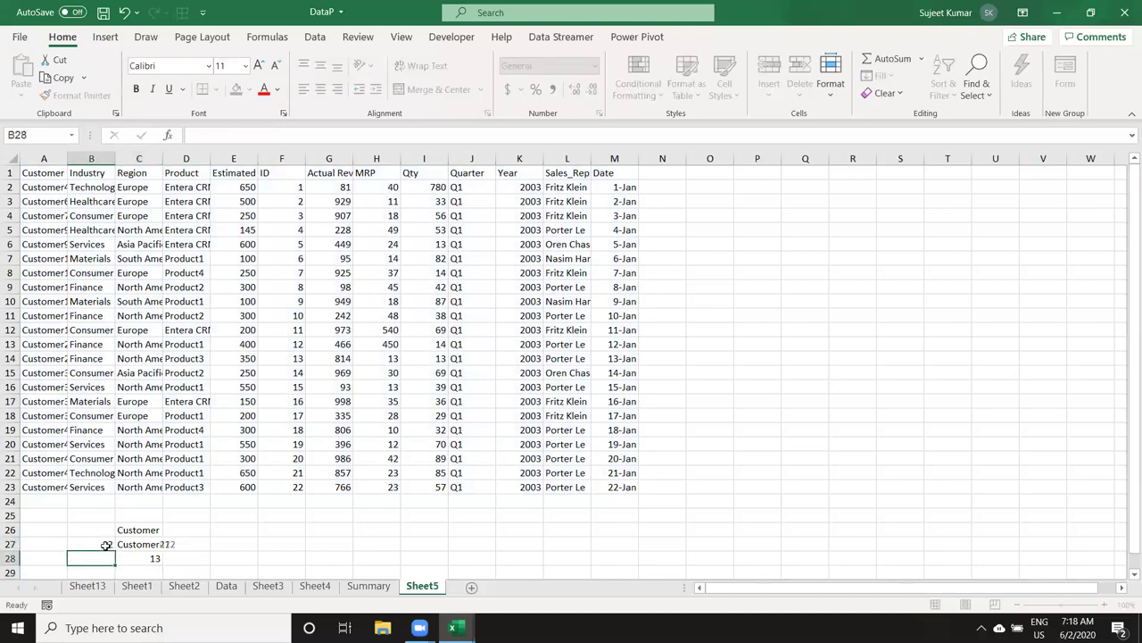
{"action": "left_click", "coordinate": [105, 544]}
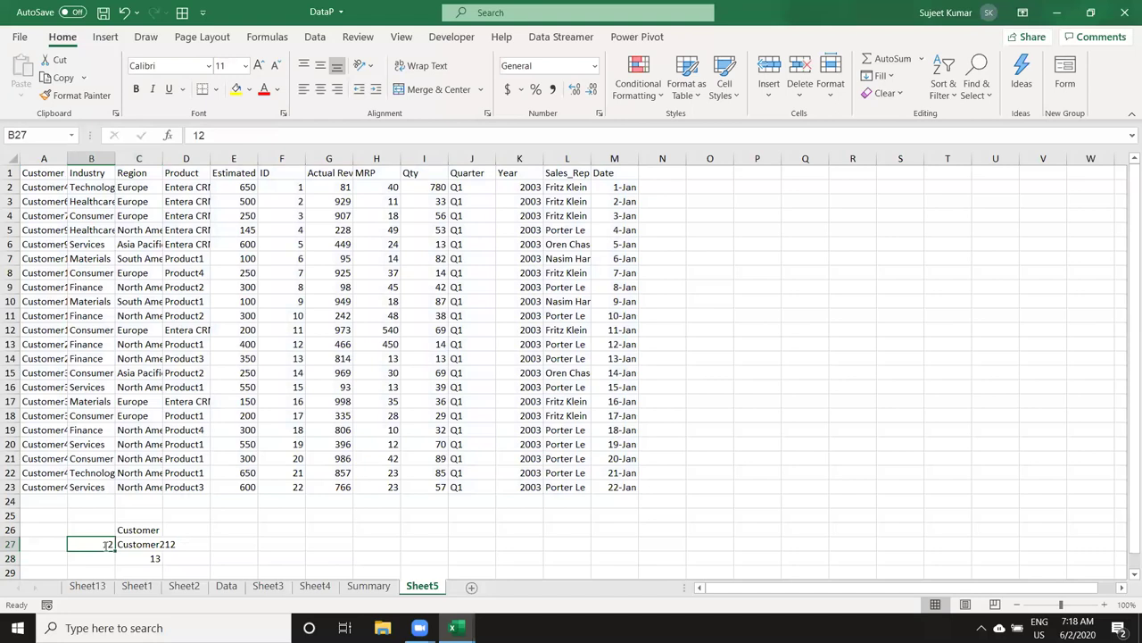
{"action": "type", "text": "13"}
{"action": "key", "text": "Return"}
{"action": "left_click", "coordinate": [105, 544]}
Step: Replace C28 in C27's formula with MATCH(B27,F1:F23), giving =INDEX(A1:M23,MATCH(B27,F1:F23),1)
{"action": "key", "text": "Down"}
{"action": "key", "text": "Right"}
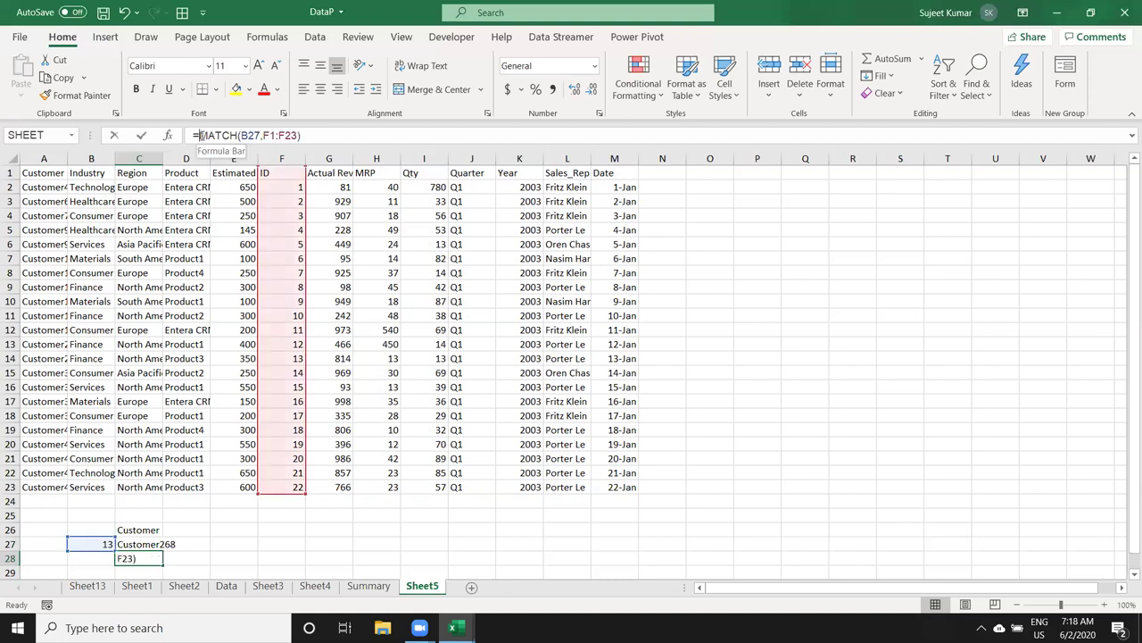
{"action": "left_click_drag", "start_coordinate": [202, 135], "coordinate": [314, 128]}
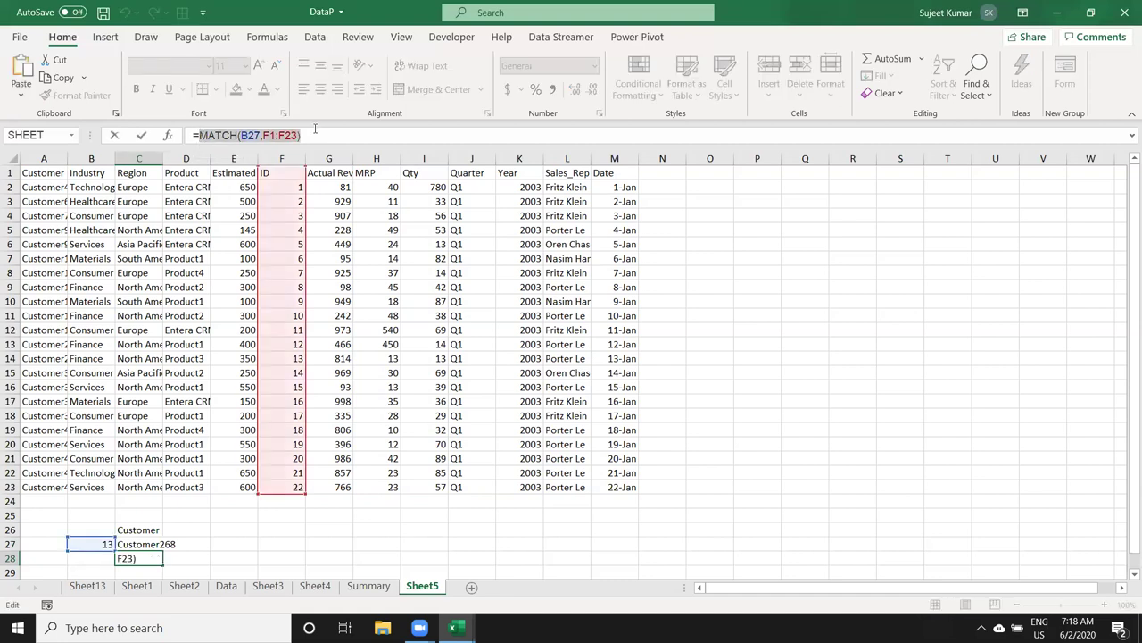
{"action": "left_click", "coordinate": [141, 135]}
{"action": "double_click", "coordinate": [143, 545]}
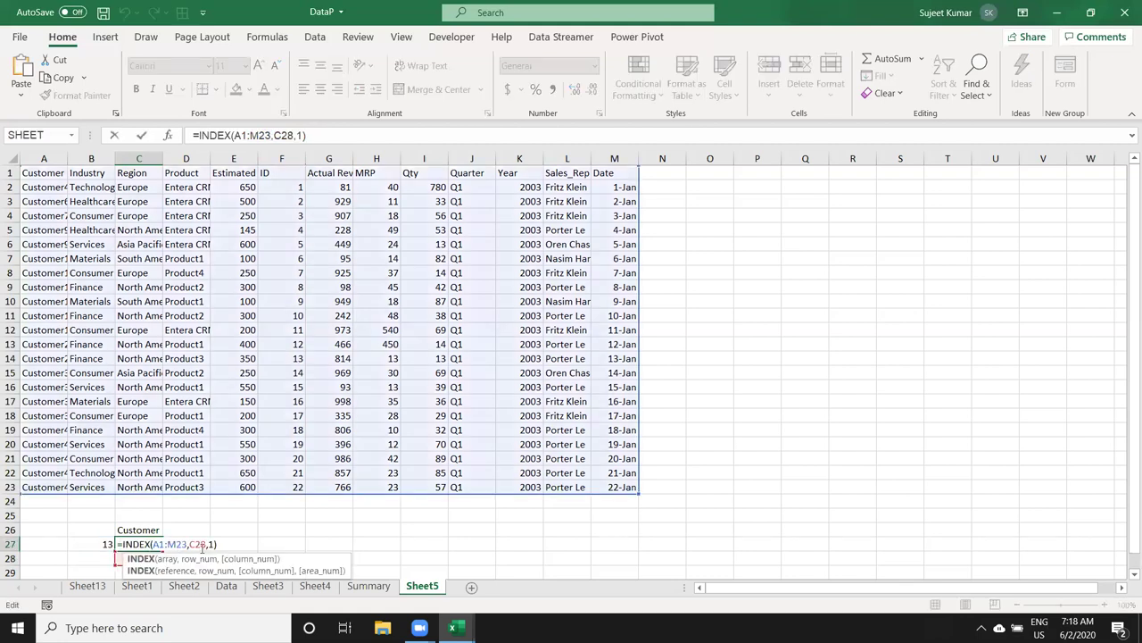
{"action": "double_click", "coordinate": [200, 545]}
{"action": "type", "text": "MATCH(B27,F1:F23)"}
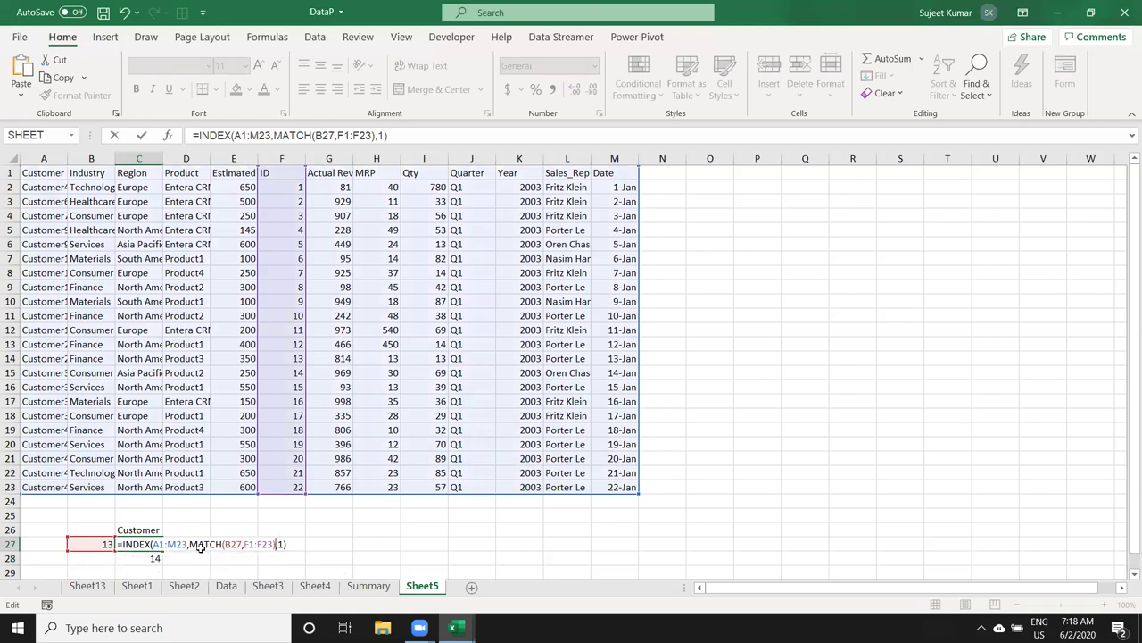
{"action": "key", "text": "Return"}
{"action": "key", "text": "Up"}
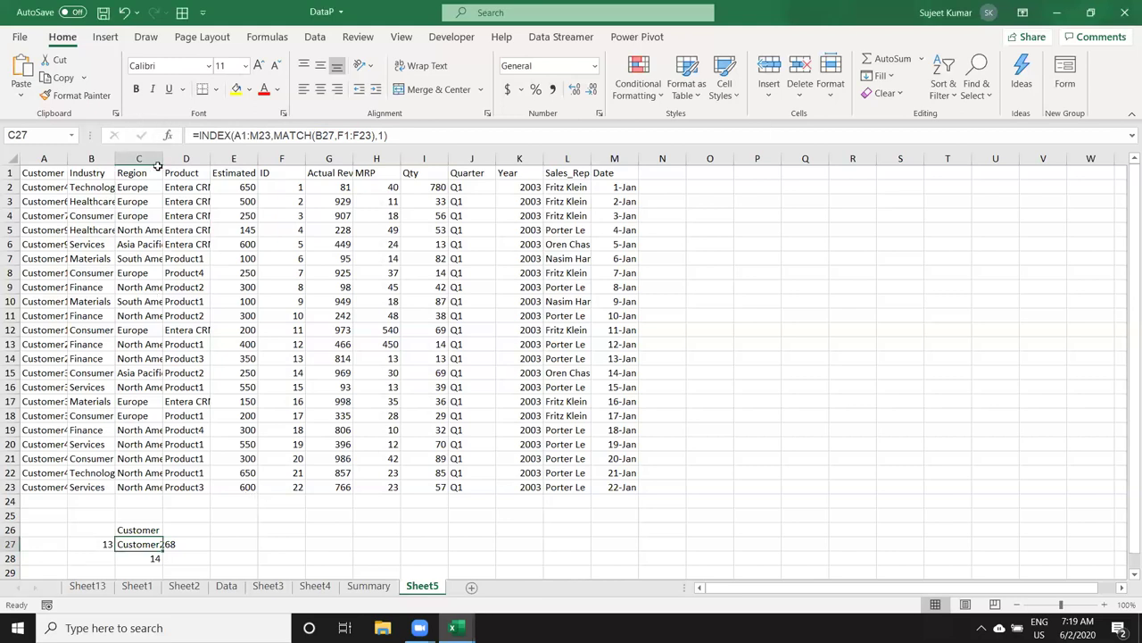
Step: Widen column C slightly and enter =OFFSET(A1,C28-1,0) in D27
{"action": "left_click_drag", "start_coordinate": [162, 159], "coordinate": [168, 159]}
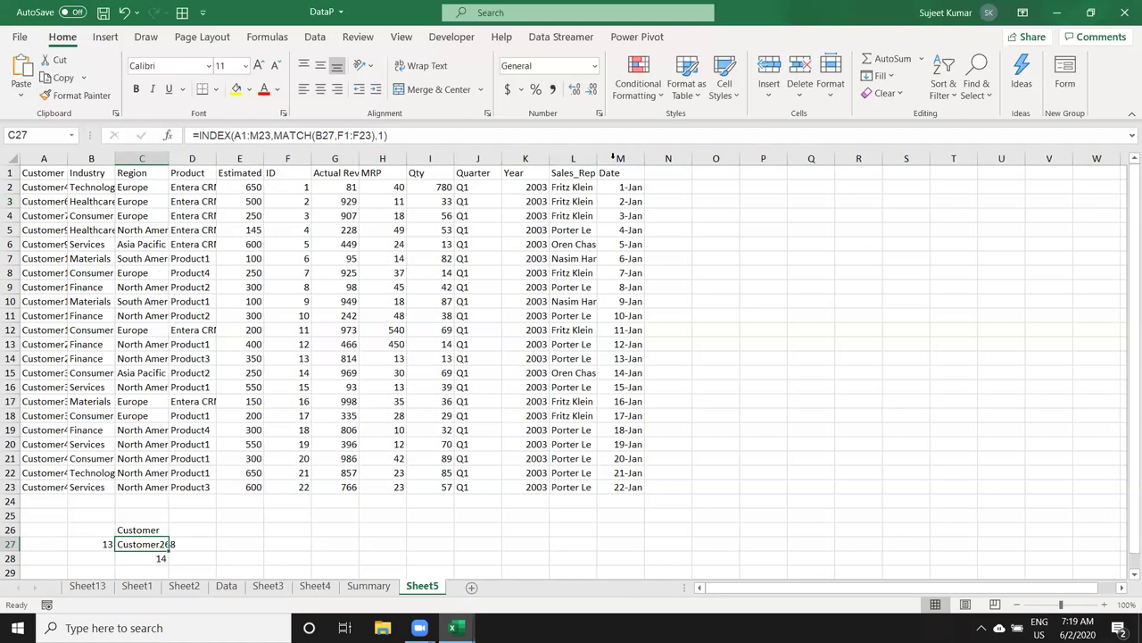
{"action": "left_click_drag", "start_coordinate": [670, 173], "coordinate": [737, 177]}
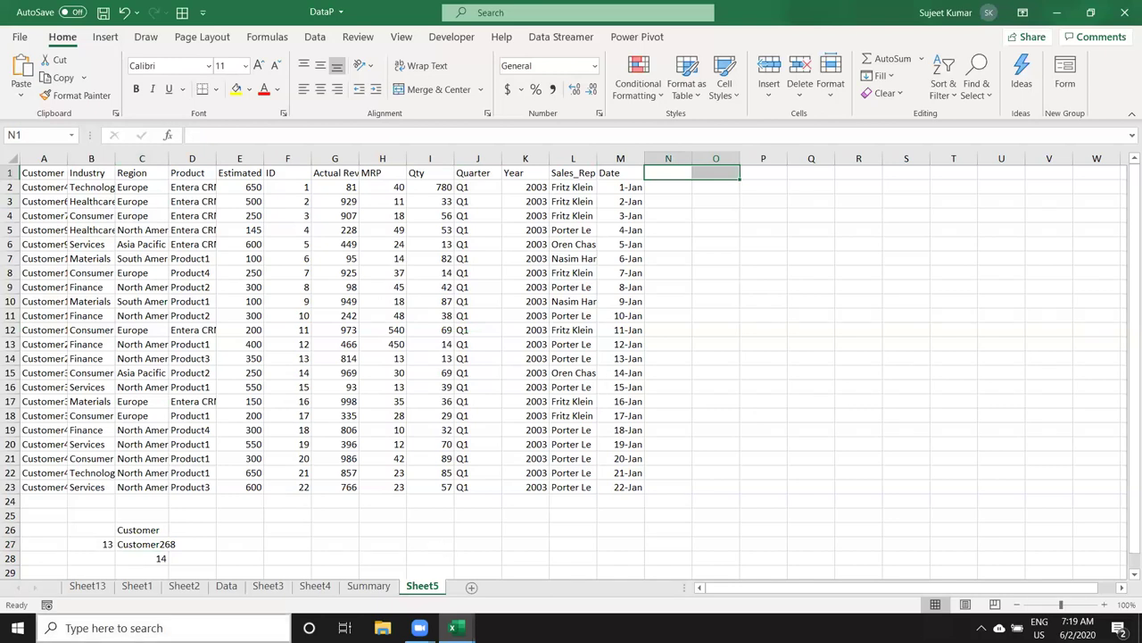
{"action": "left_click", "coordinate": [202, 544]}
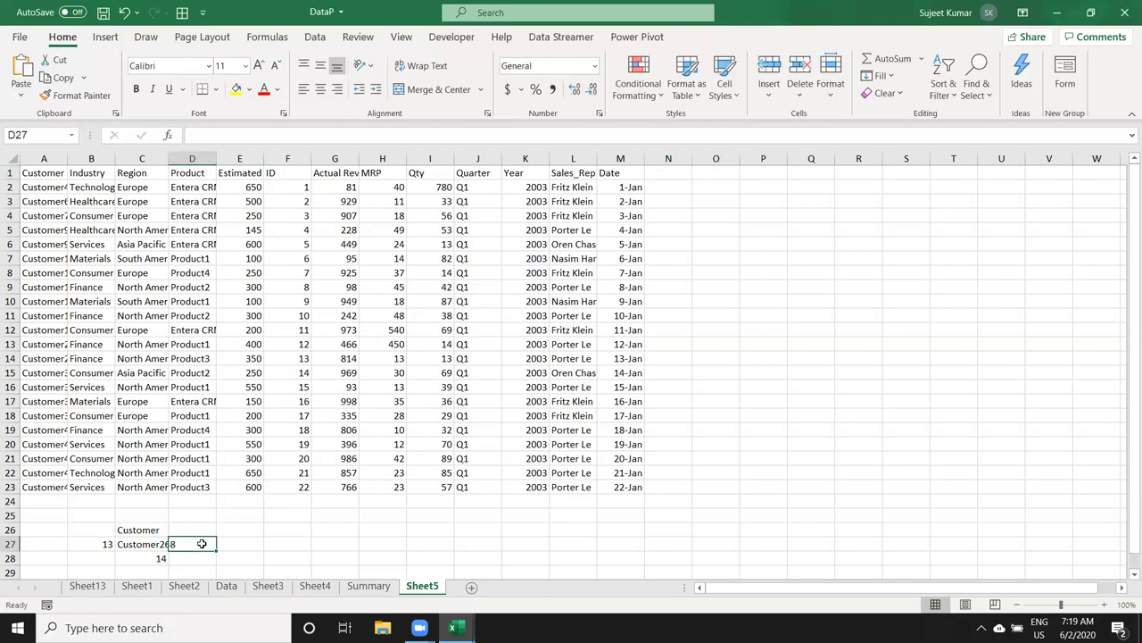
{"action": "type", "text": "=off"}
{"action": "key", "text": "Tab"}
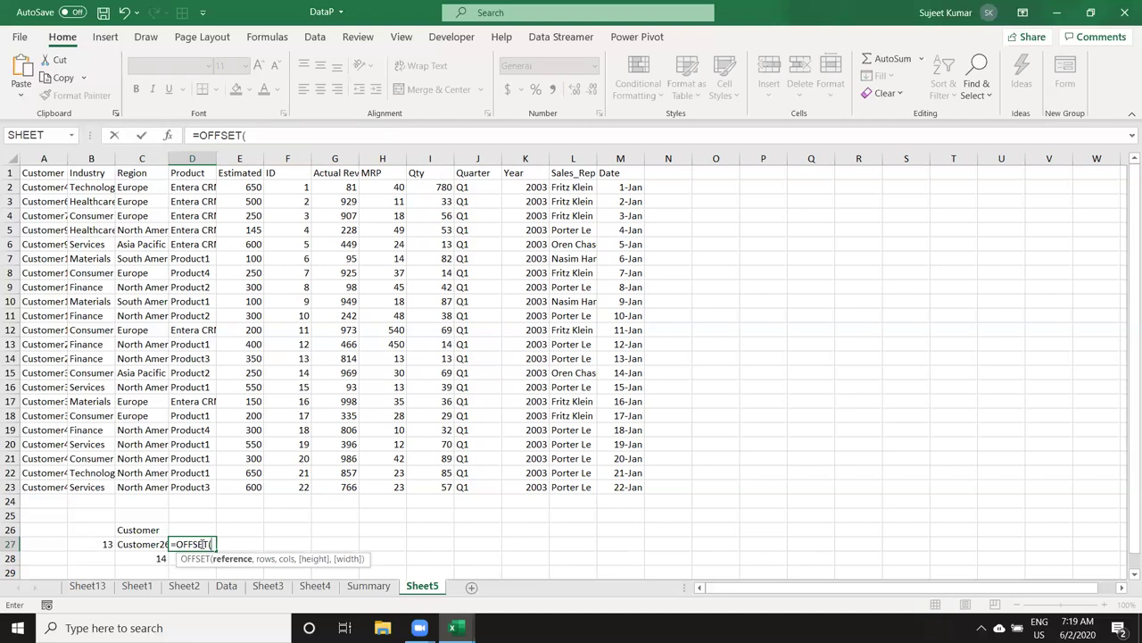
{"action": "left_click", "coordinate": [97, 545]}
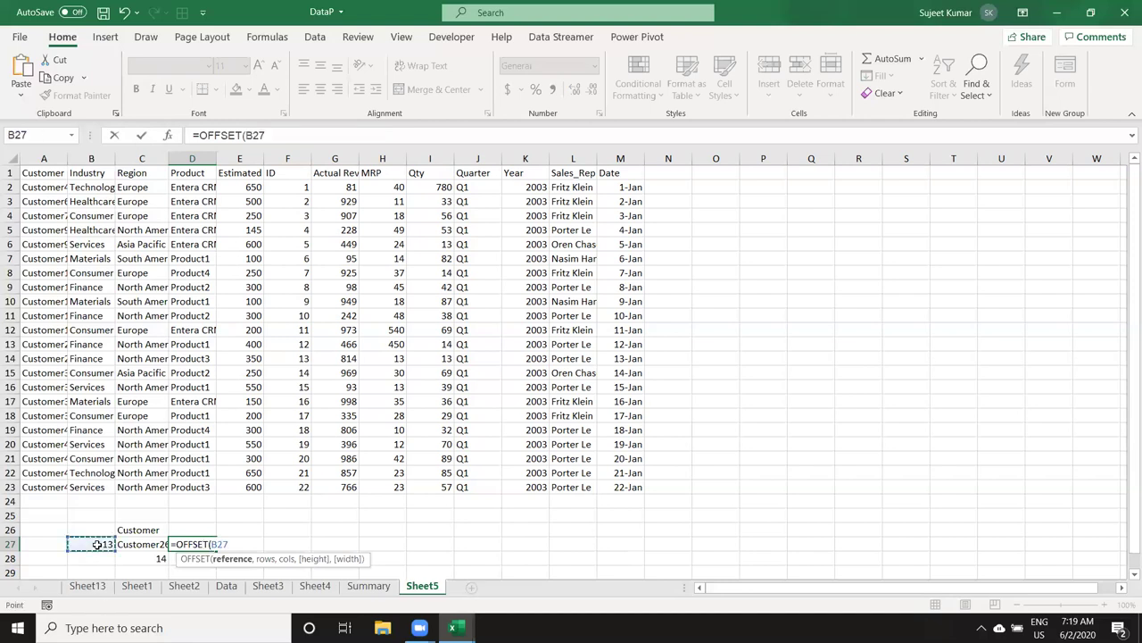
{"action": "type", "text": ","}
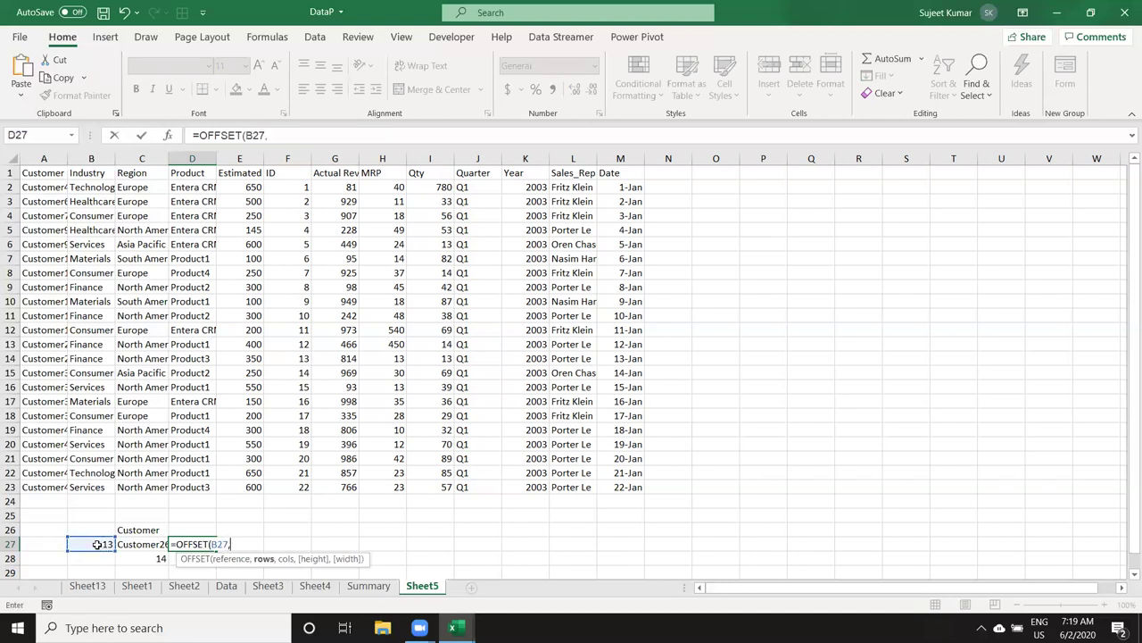
{"action": "key", "text": "BackSpace"}
{"action": "key", "text": "BackSpace"}
{"action": "key", "text": "BackSpace"}
{"action": "key", "text": "BackSpace"}
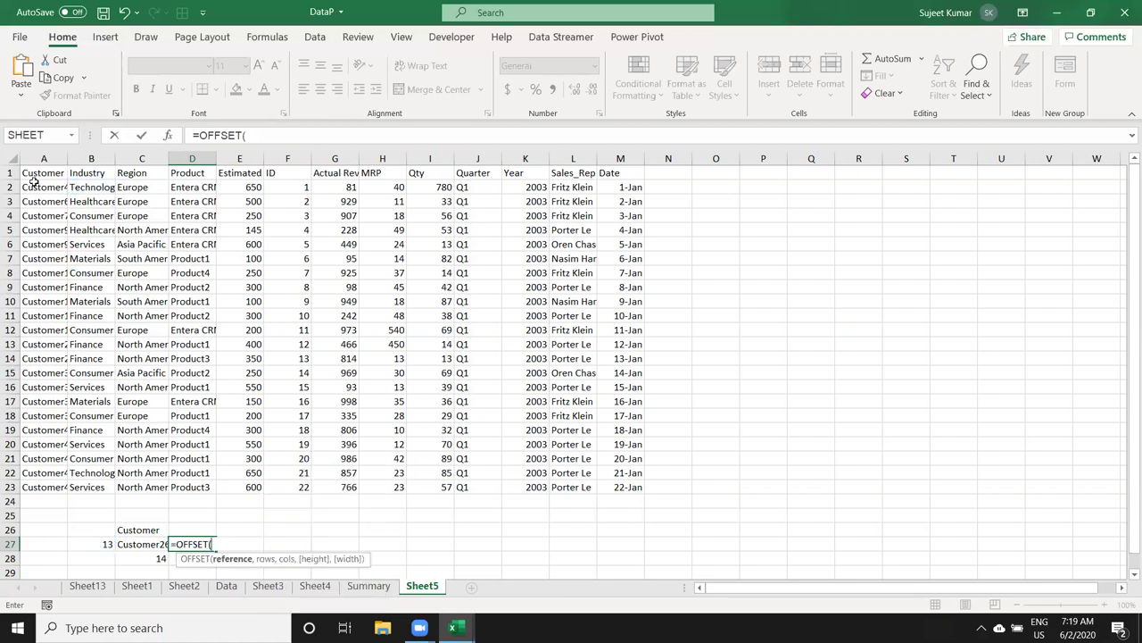
{"action": "left_click", "coordinate": [36, 171]}
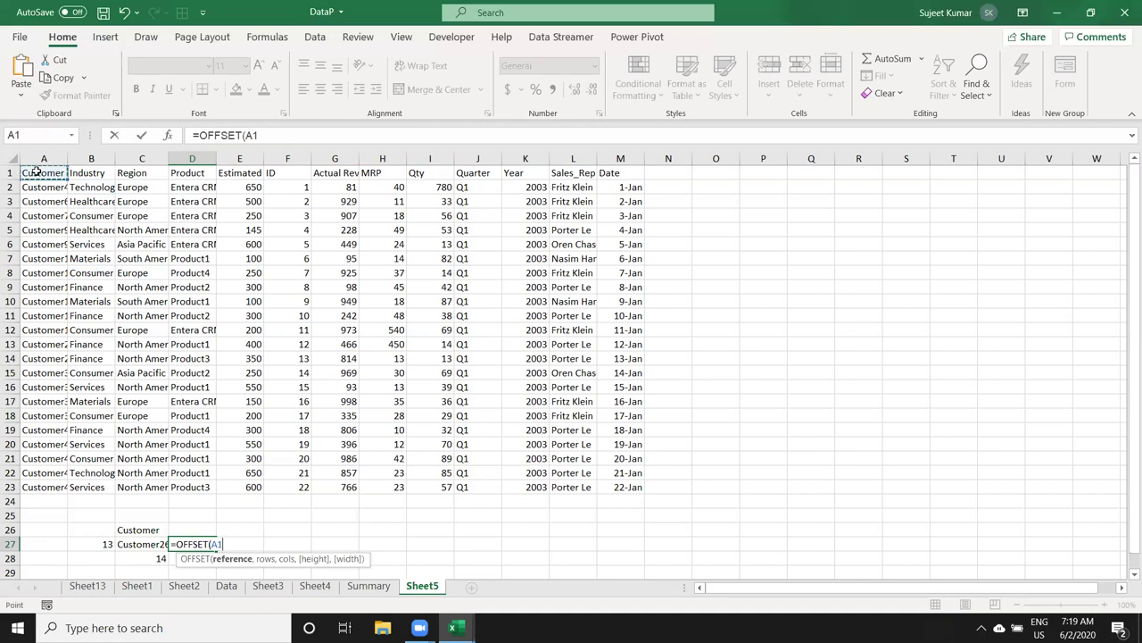
{"action": "type", "text": ","}
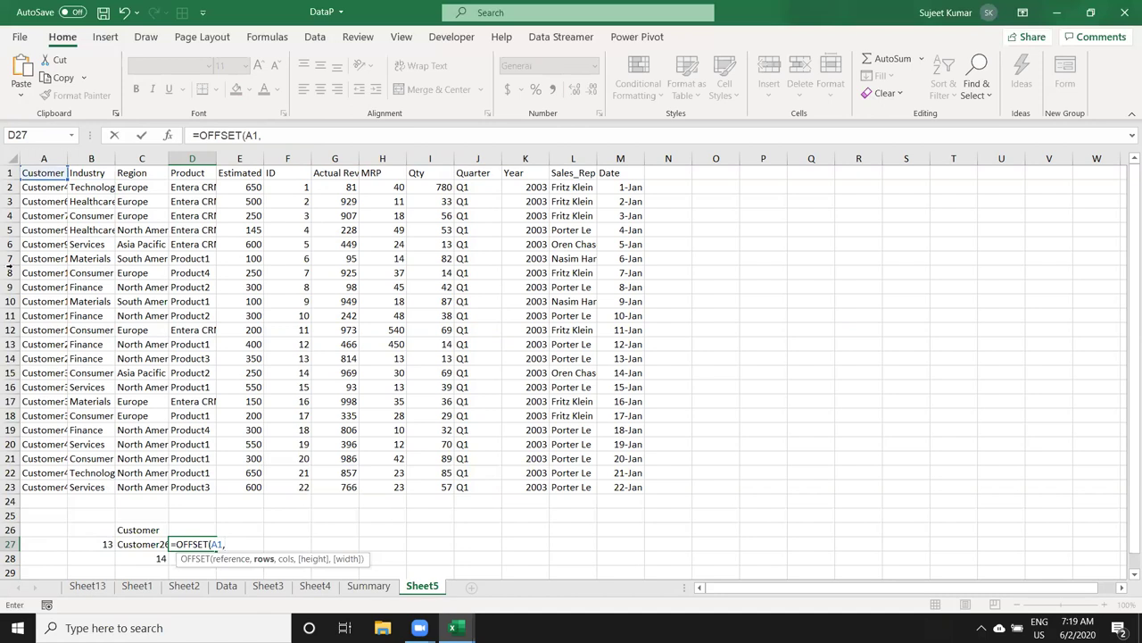
{"action": "left_click", "coordinate": [148, 556]}
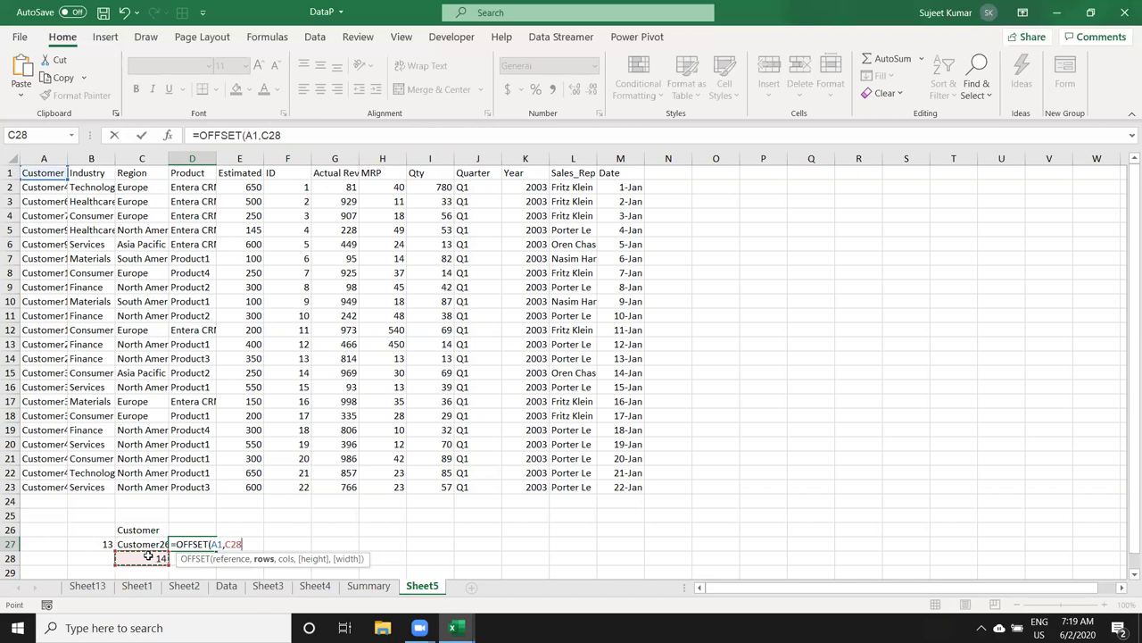
{"action": "type", "text": "-1"}
{"action": "type", "text": ",0"}
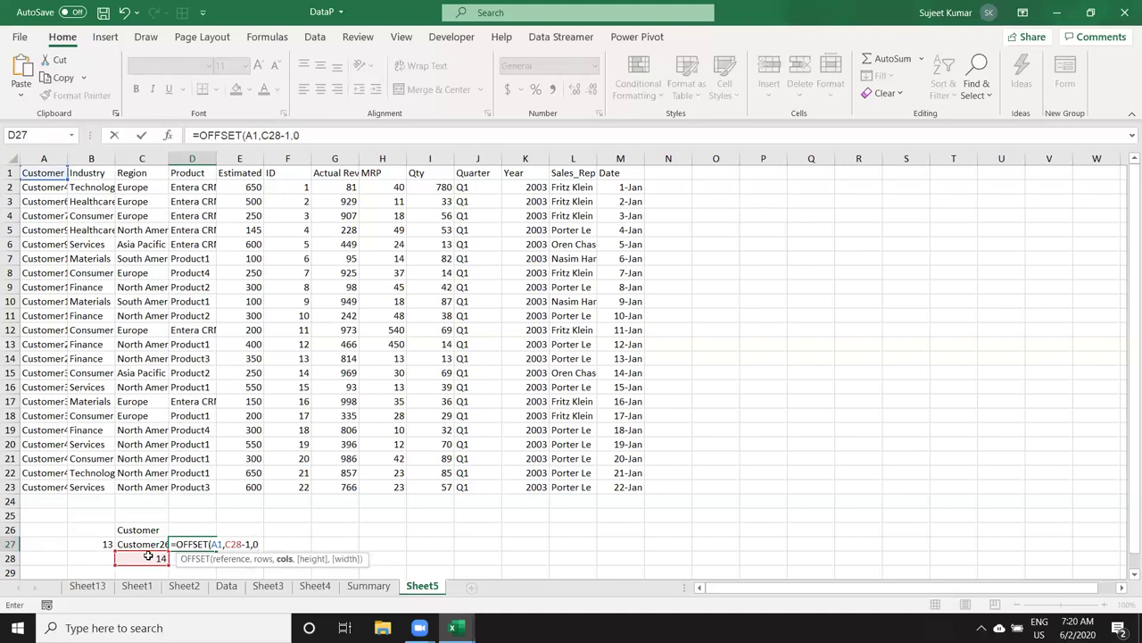
{"action": "type", "text": ")"}
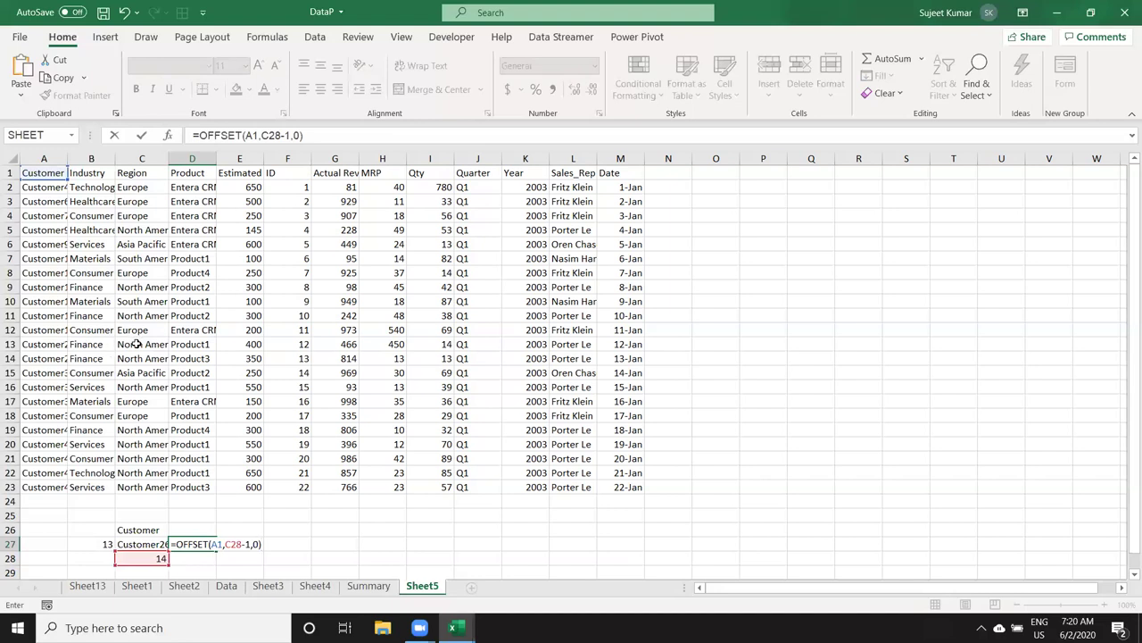
Step: Commit D27's OFFSET formula so it returns Customer268, and enter lookup ID 13 in G27
{"action": "key", "text": "ctrl+Return"}
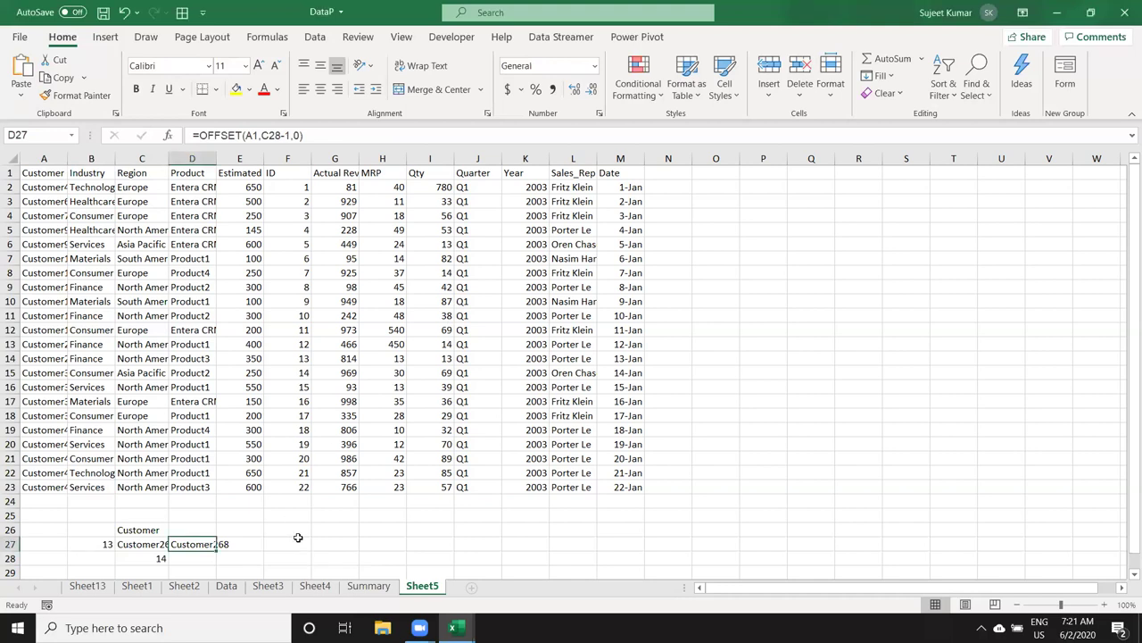
{"action": "left_click", "coordinate": [326, 540]}
{"action": "type", "text": "13"}
{"action": "key", "text": "Tab"}
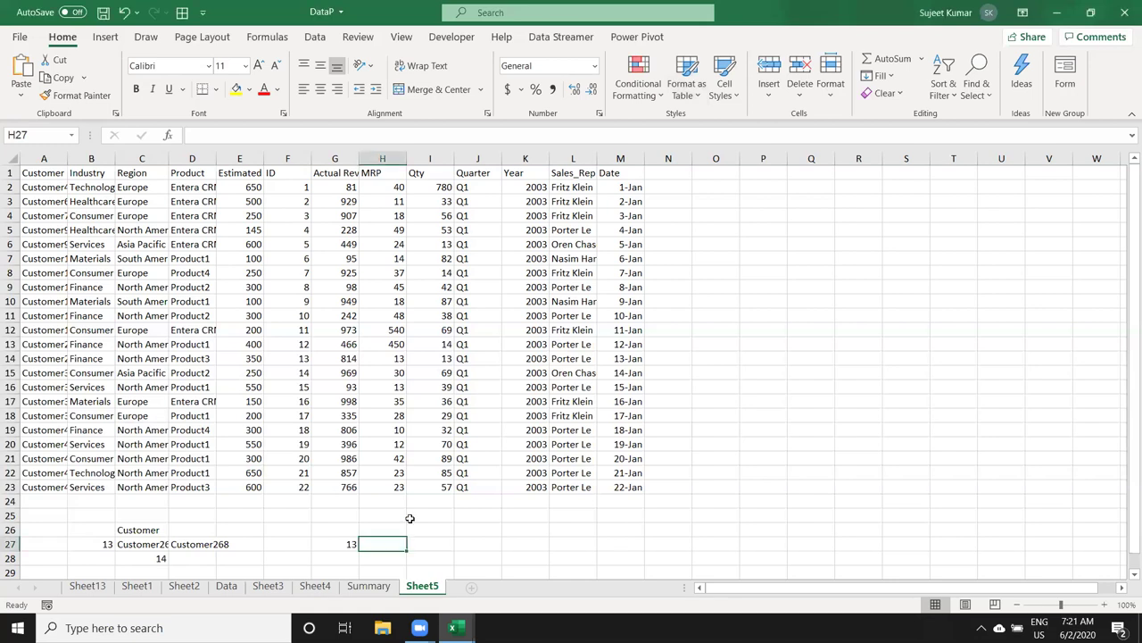
Step: Enter =XLOOKUP(G27,F1:F23,A1:A23,"Not Found") in H27
{"action": "type", "text": "=xl"}
{"action": "key", "text": "Tab"}
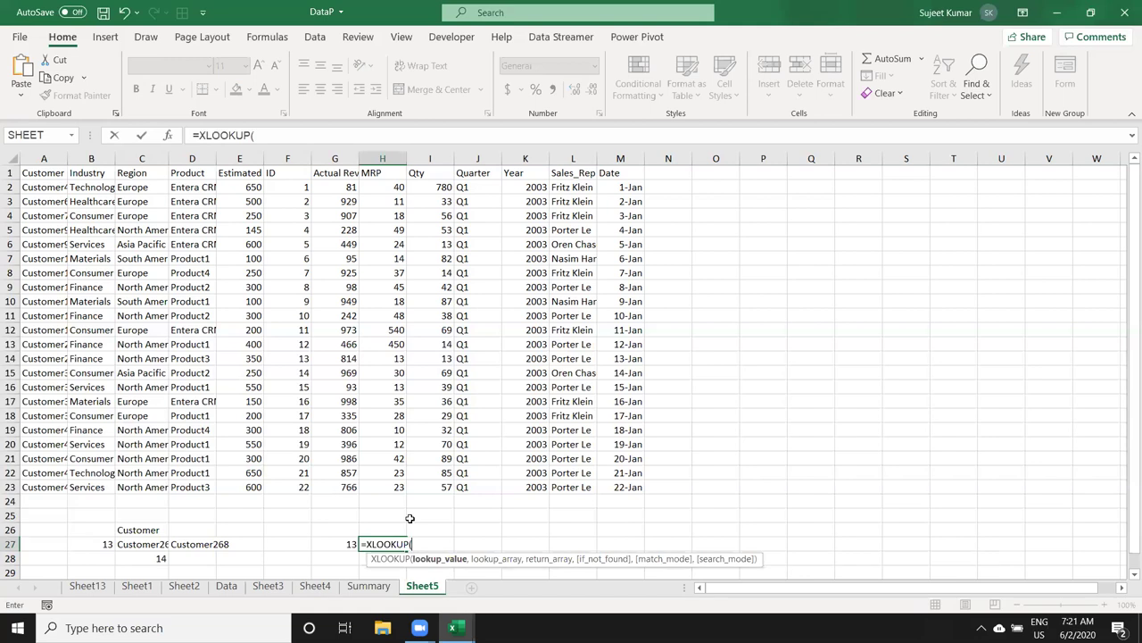
{"action": "left_click", "coordinate": [330, 547]}
{"action": "type", "text": ","}
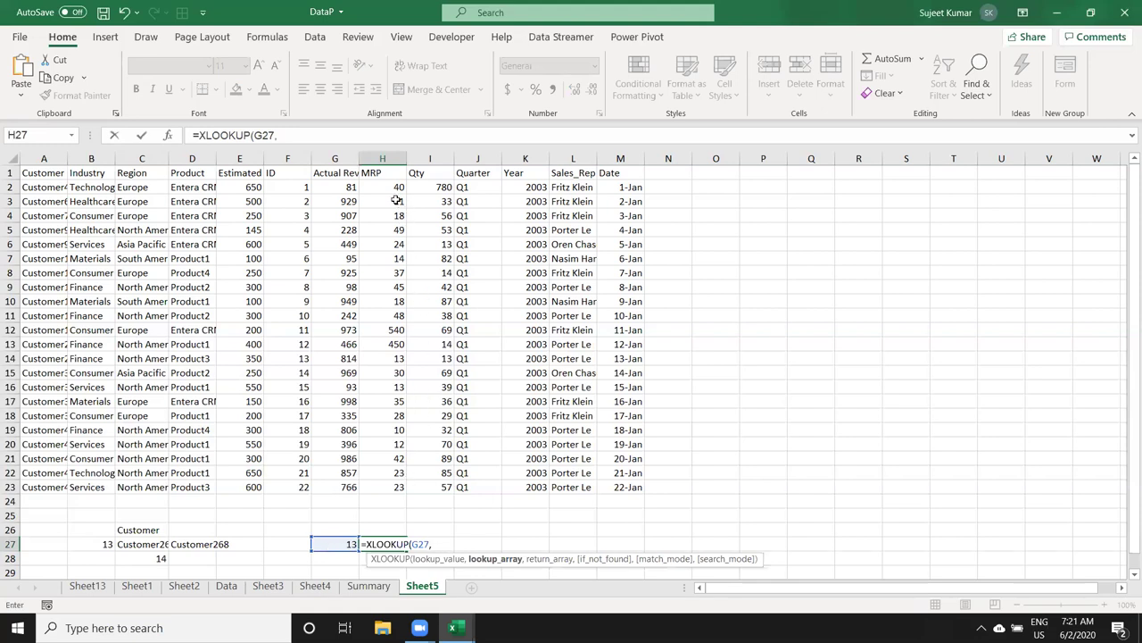
{"action": "left_click_drag", "start_coordinate": [286, 179], "coordinate": [282, 480]}
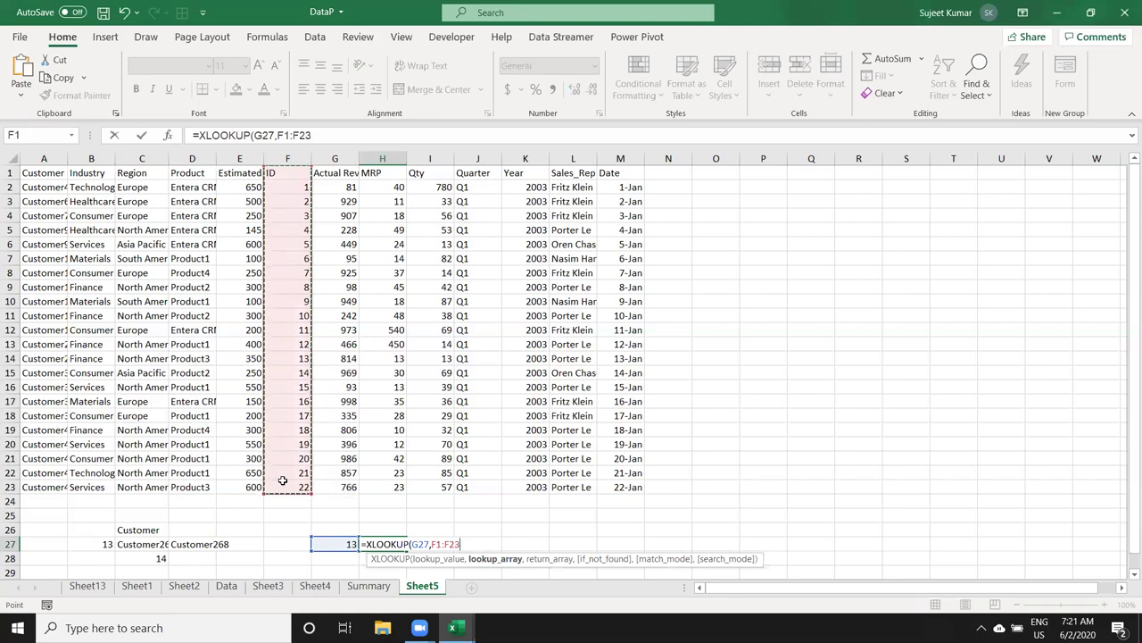
{"action": "type", "text": ","}
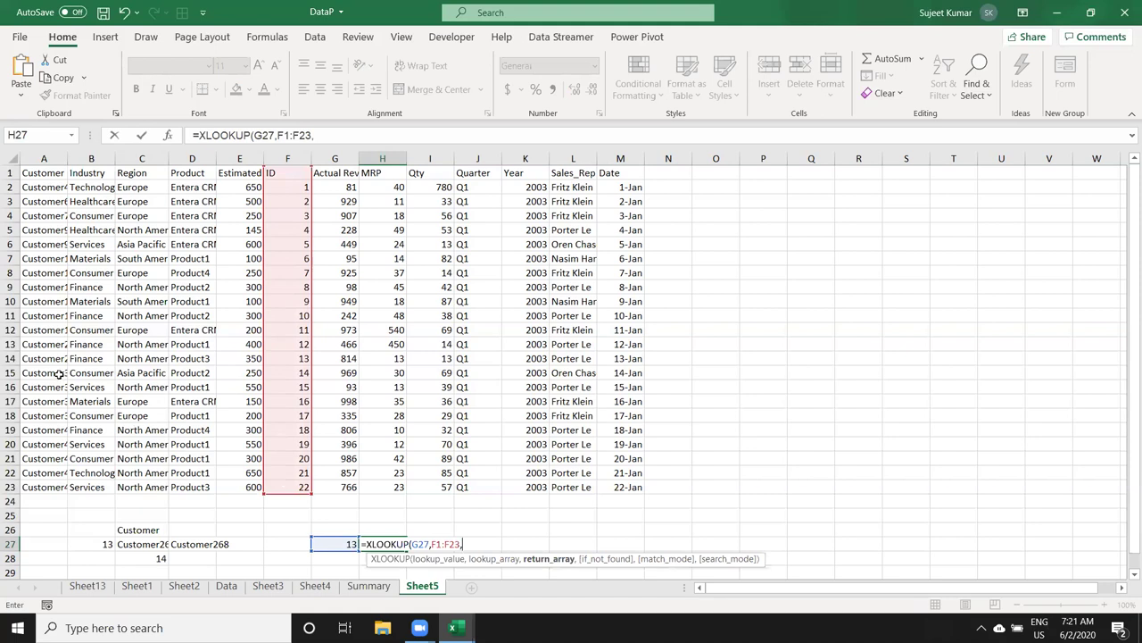
{"action": "left_click_drag", "start_coordinate": [45, 176], "coordinate": [53, 496]}
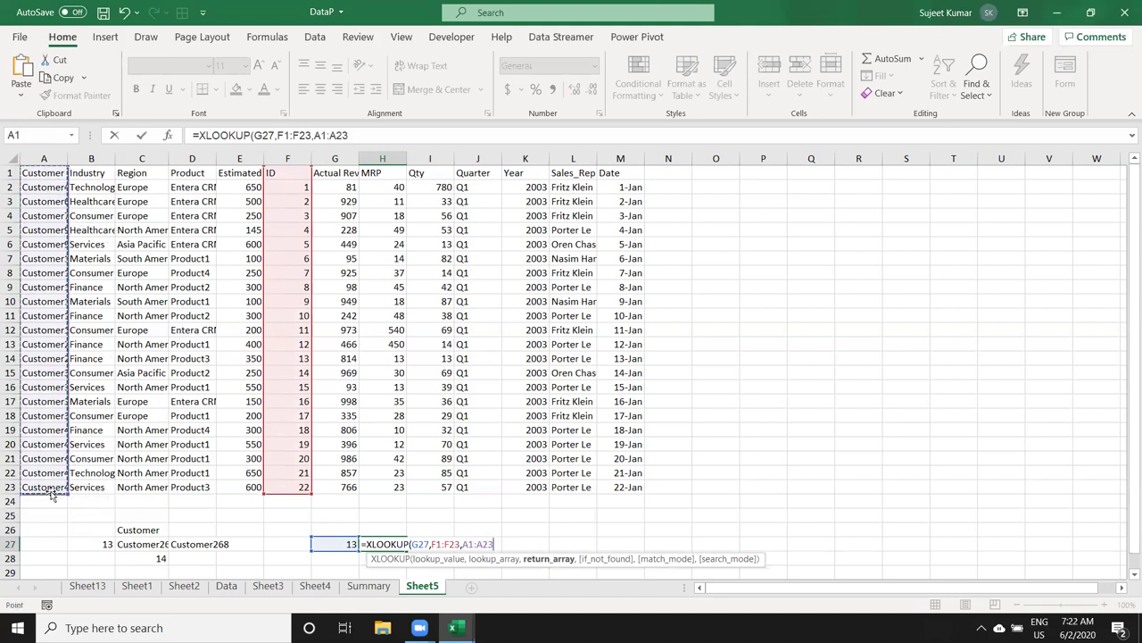
{"action": "type", "text": ","}
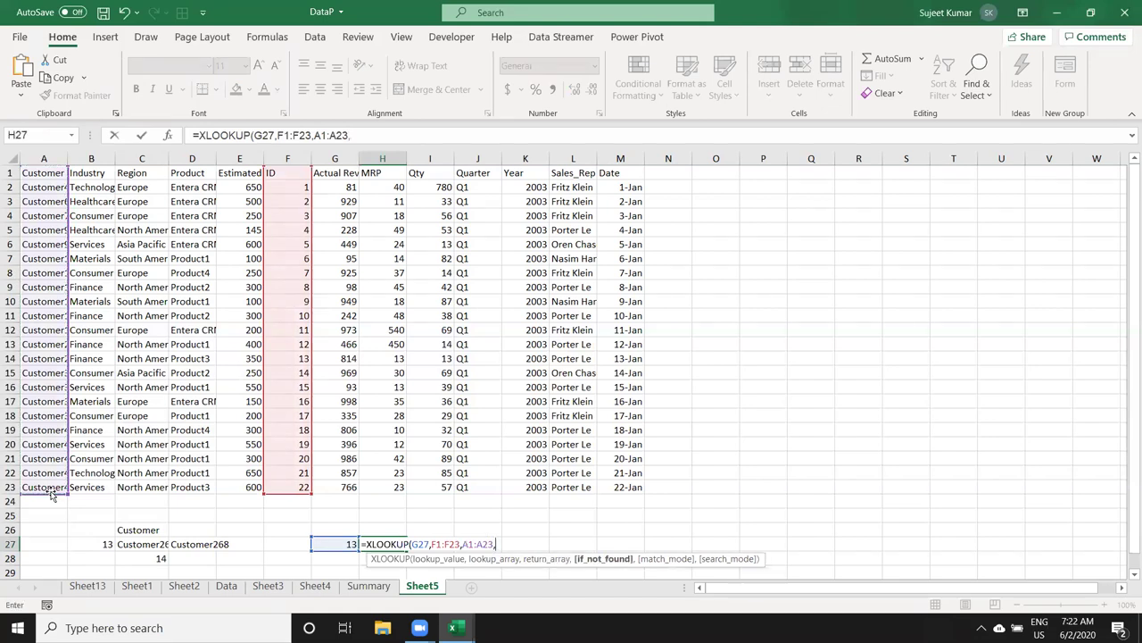
{"action": "type", "text": "\""}
{"action": "type", "text": "Not "}
{"action": "type", "text": "Fo"}
{"action": "type", "text": "un"}
{"action": "type", "text": "d\""}
{"action": "key", "text": "Return"}
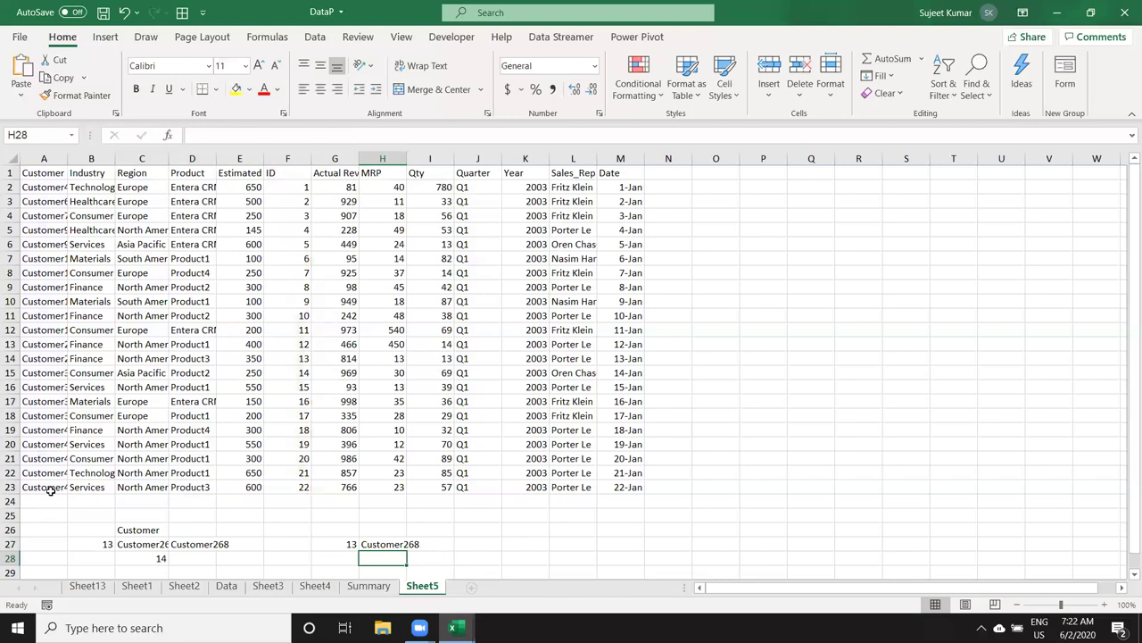
Step: Review H27's XLOOKUP arguments (G27, F1:F23, A1:A23, "Not Found") and keep the formula unchanged
{"action": "key", "text": "Up"}
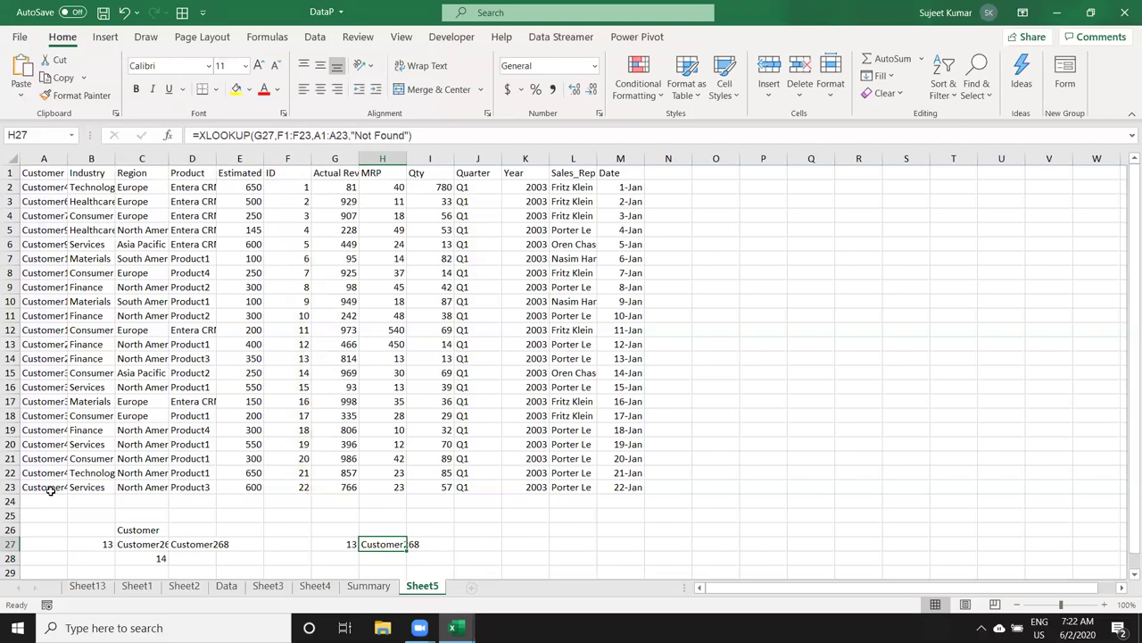
{"action": "key", "text": "XF86AudioRaiseVolume"}
{"action": "left_click", "coordinate": [265, 527]}
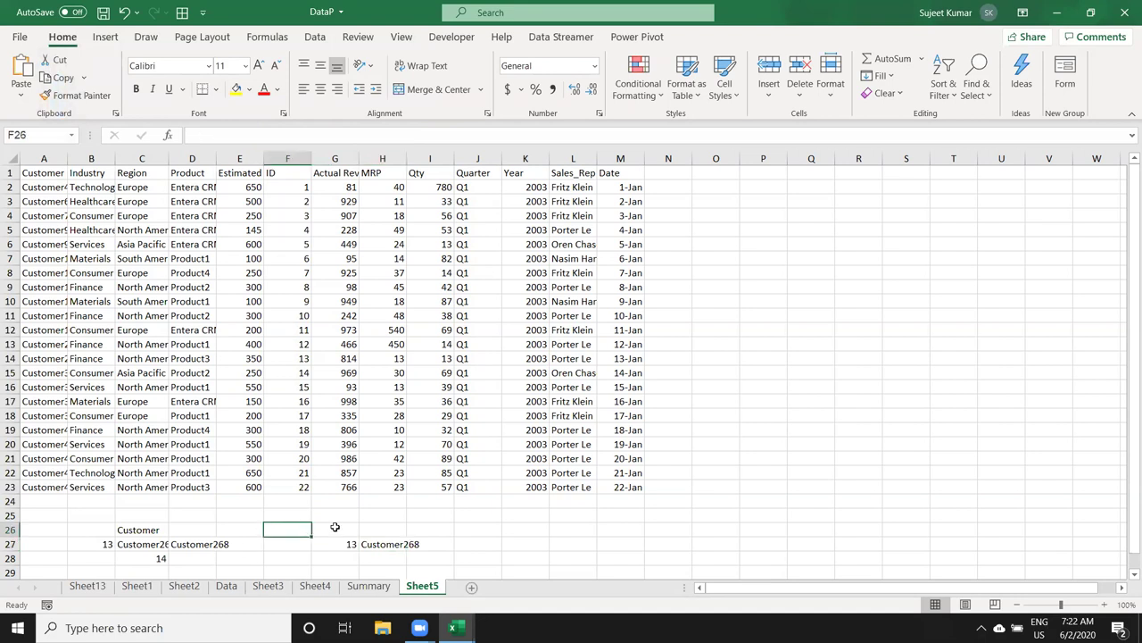
{"action": "double_click", "coordinate": [382, 543]}
{"action": "left_click", "coordinate": [431, 545]}
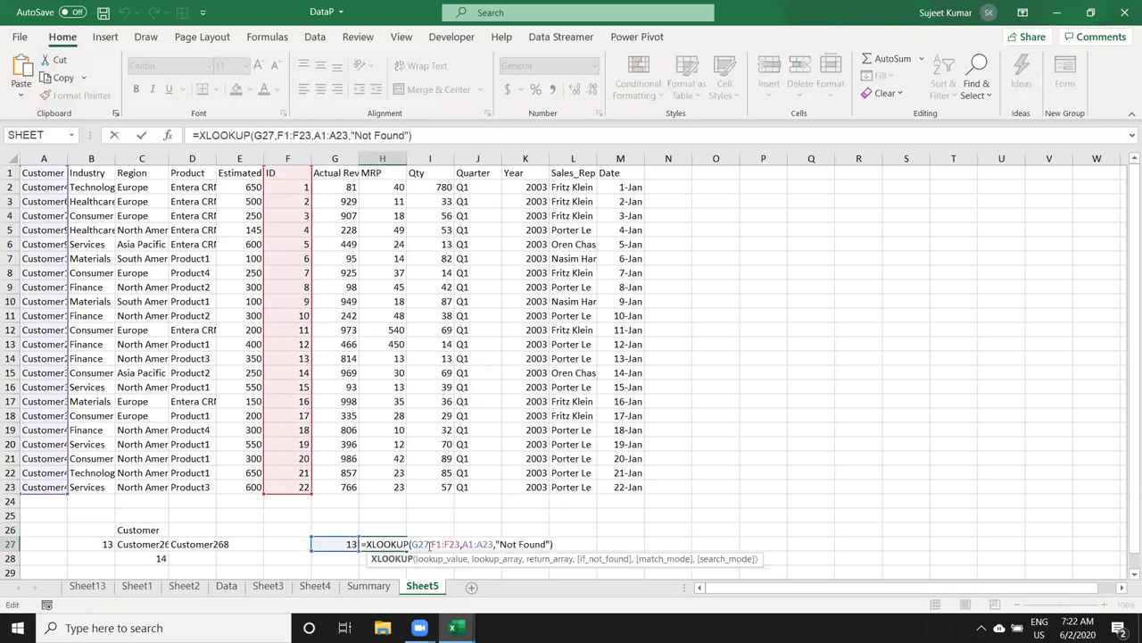
{"action": "double_click", "coordinate": [445, 544]}
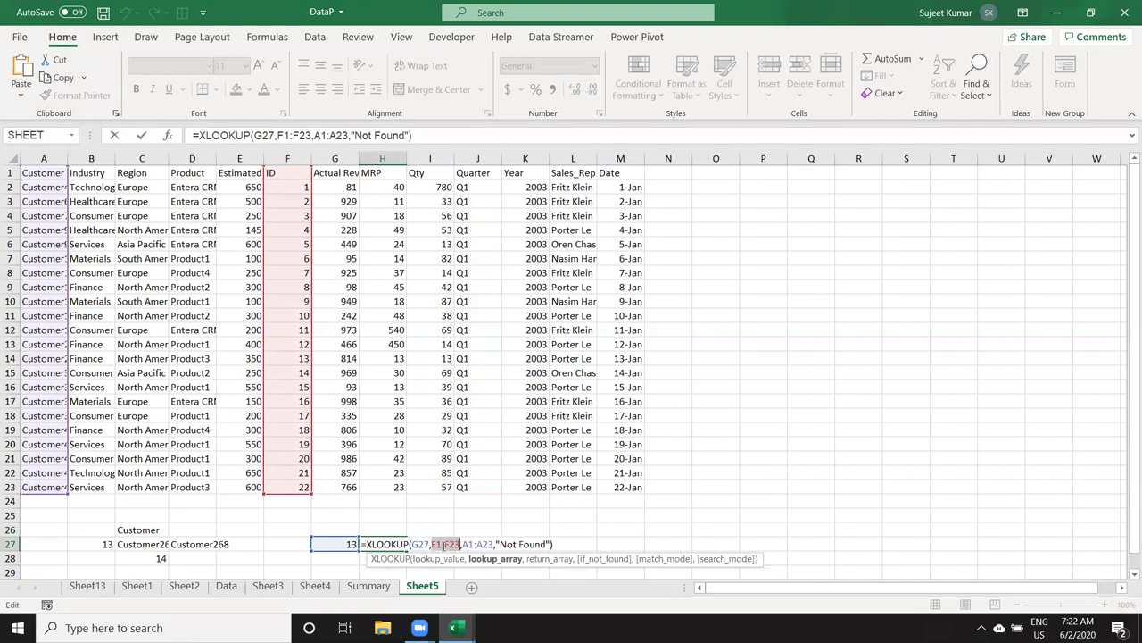
{"action": "double_click", "coordinate": [475, 544]}
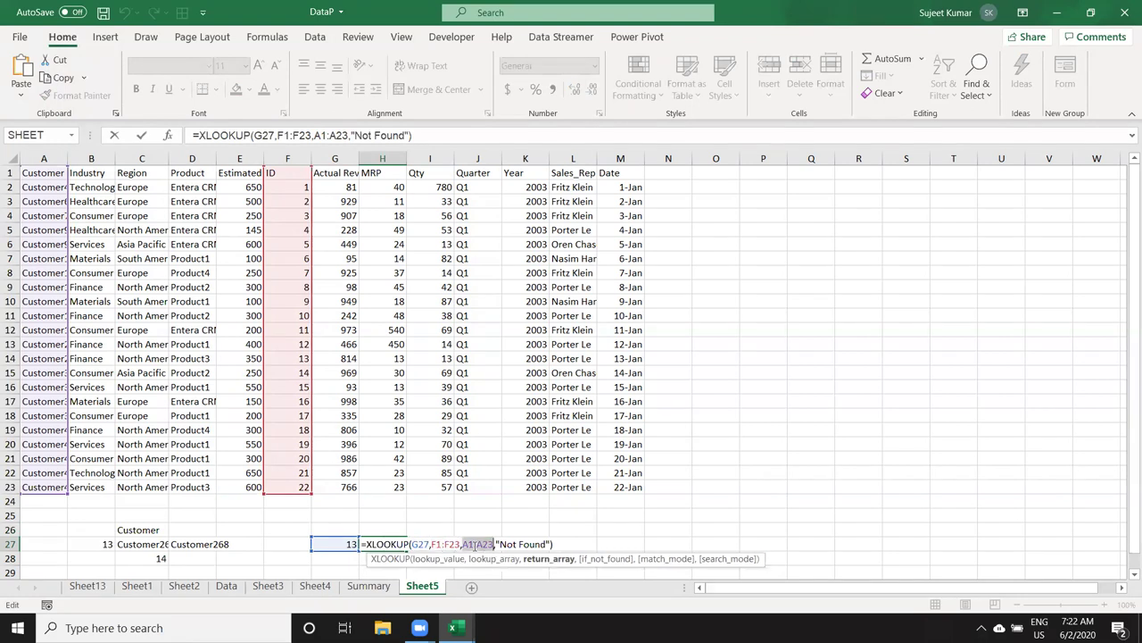
{"action": "left_click", "coordinate": [525, 543]}
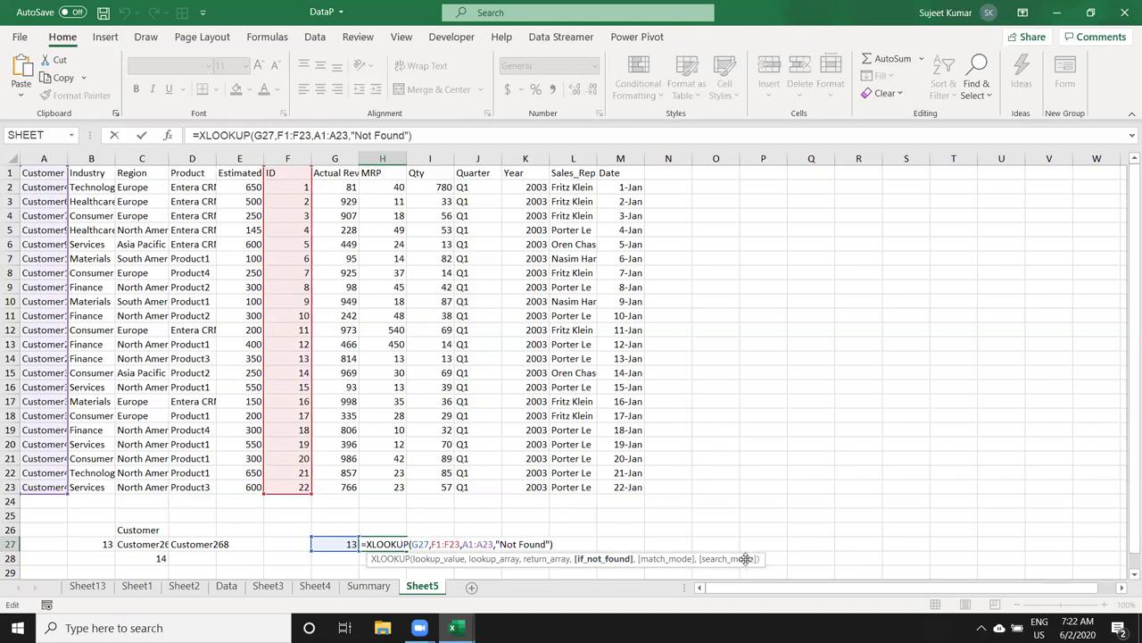
{"action": "key", "text": "ctrl+Return"}
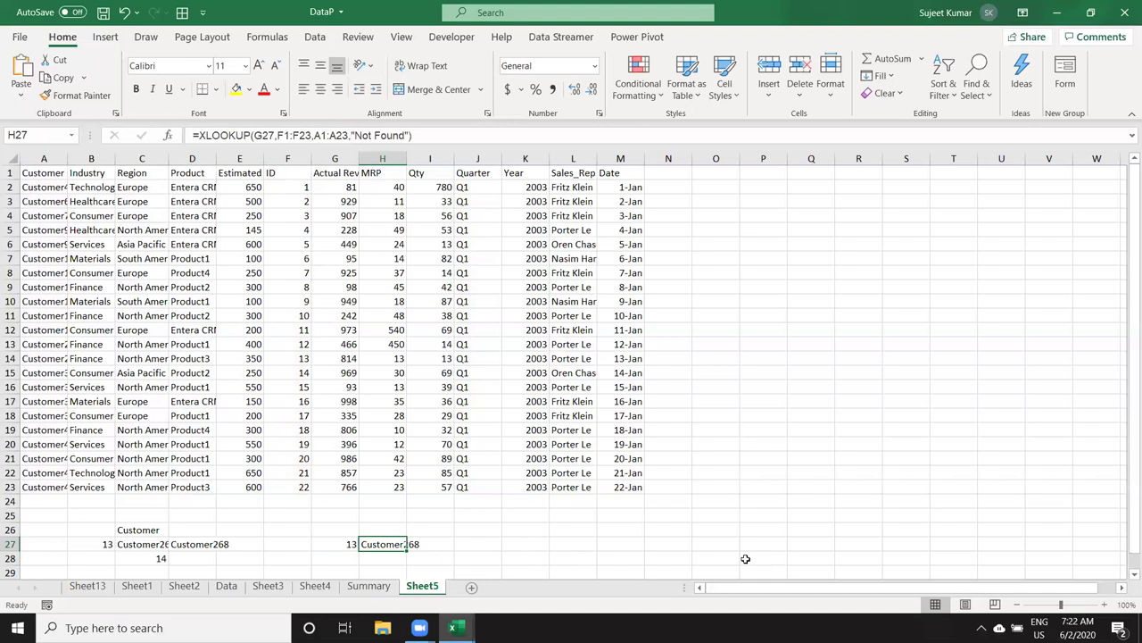
Step: Copy the Sheet5 data block F1:M23
{"action": "left_click", "coordinate": [304, 172]}
{"action": "left_click_drag", "start_coordinate": [339, 173], "coordinate": [618, 488]}
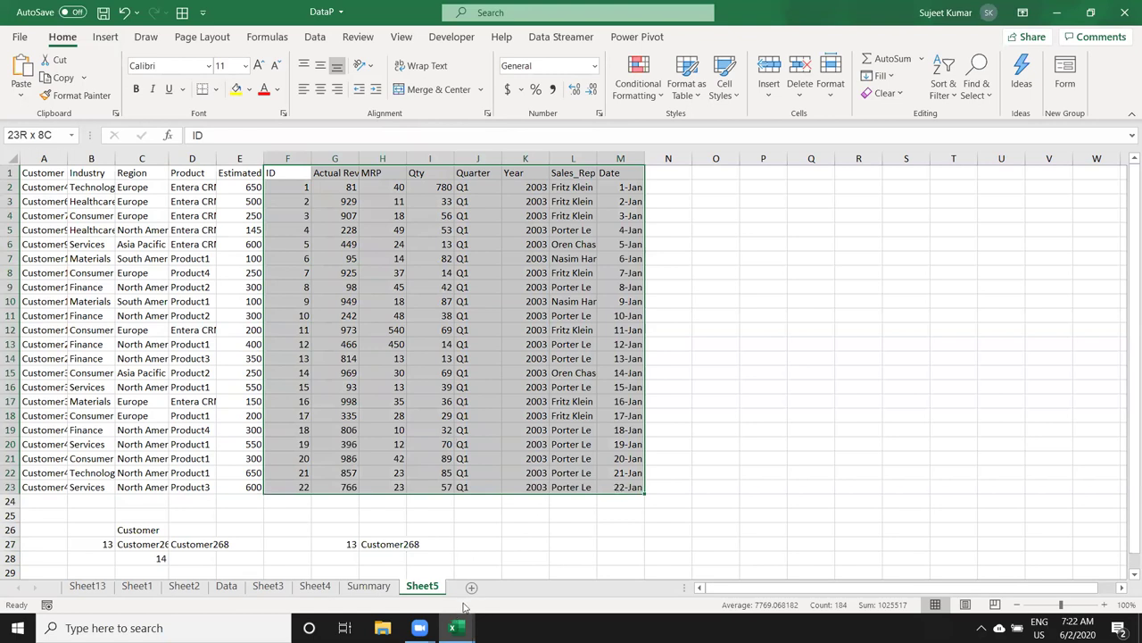
{"action": "key", "text": "ctrl+c"}
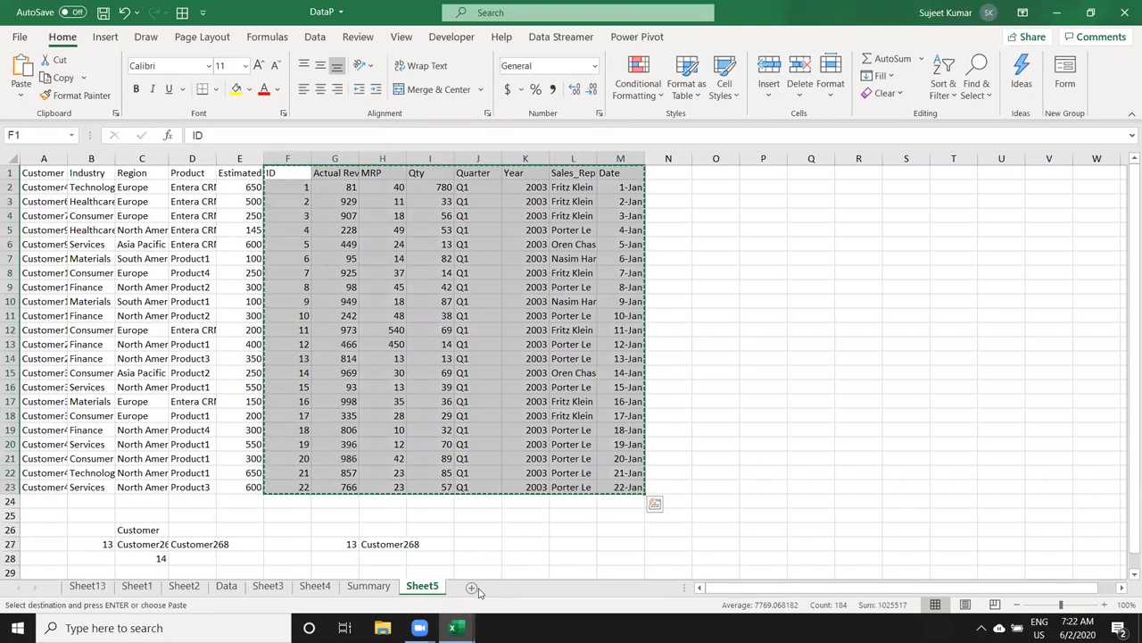
Step: Add Sheet6 and paste the copied block into A1 with Transpose
{"action": "left_click", "coordinate": [472, 588]}
{"action": "left_click", "coordinate": [36, 174]}
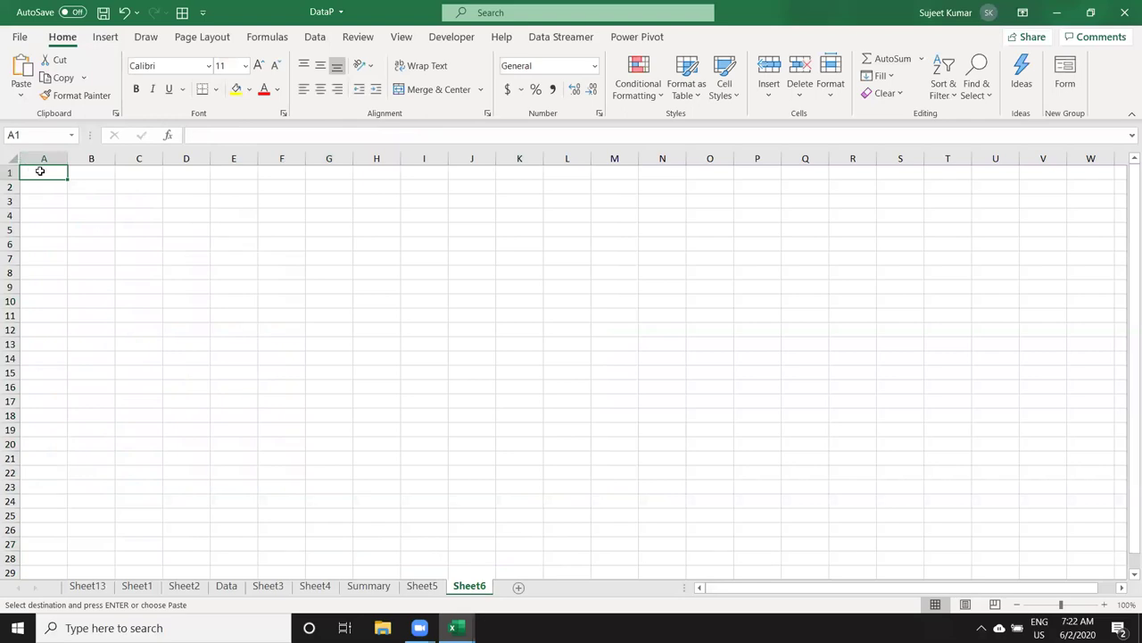
{"action": "right_click", "coordinate": [41, 171]}
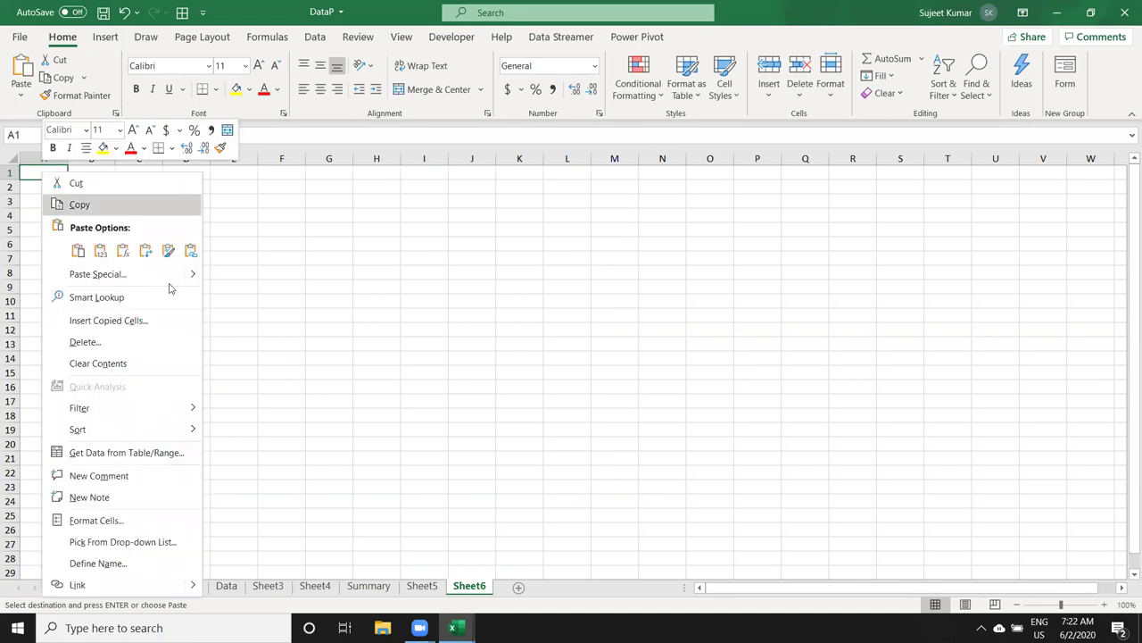
{"action": "left_click", "coordinate": [164, 281]}
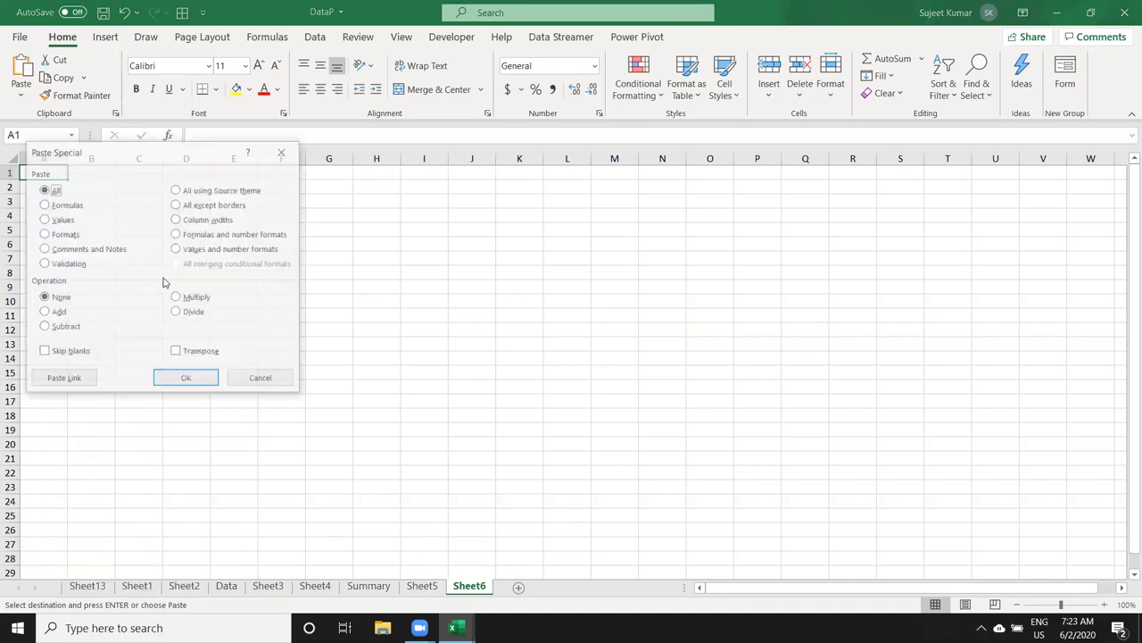
{"action": "left_click", "coordinate": [191, 358]}
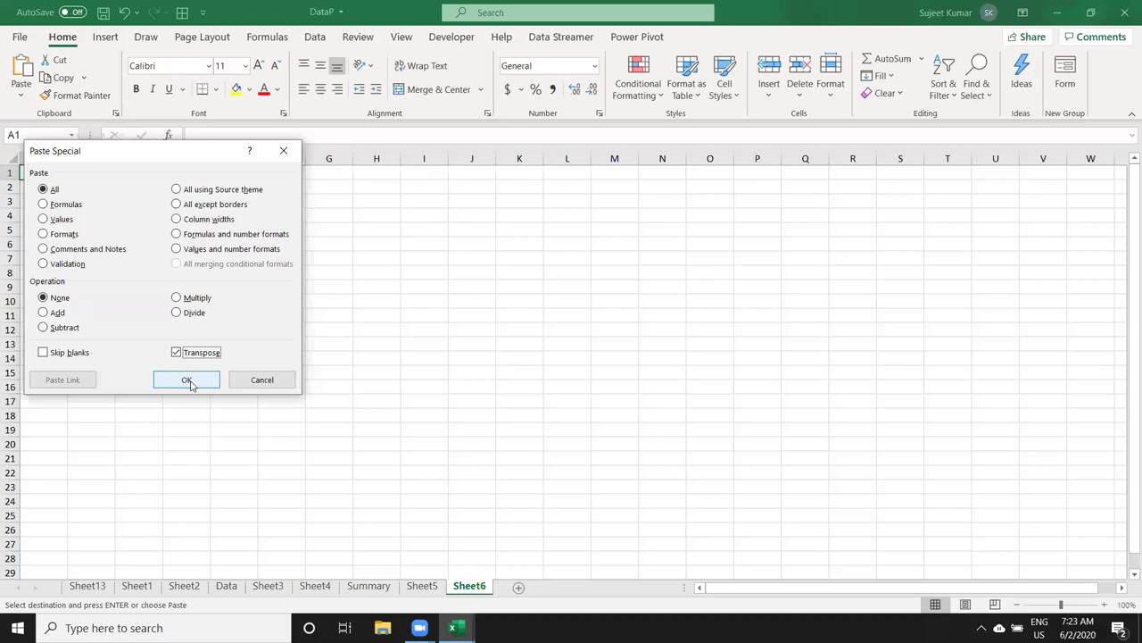
{"action": "left_click", "coordinate": [191, 379]}
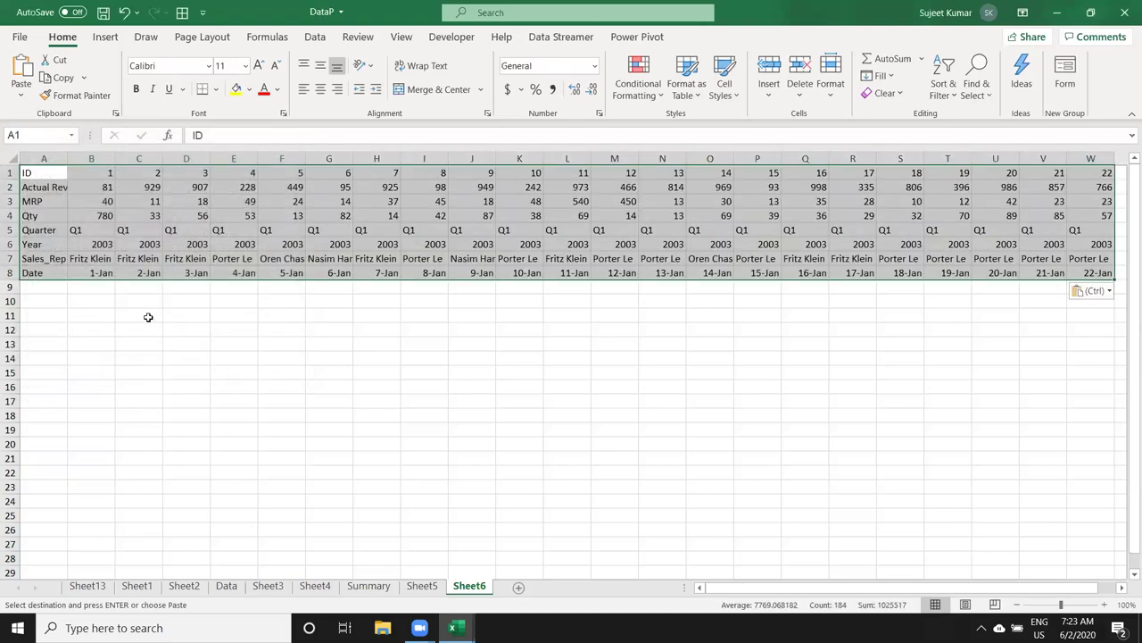
Step: Enter lookup ID 7 in B12 on Sheet6
{"action": "left_click", "coordinate": [70, 331]}
{"action": "type", "text": "7"}
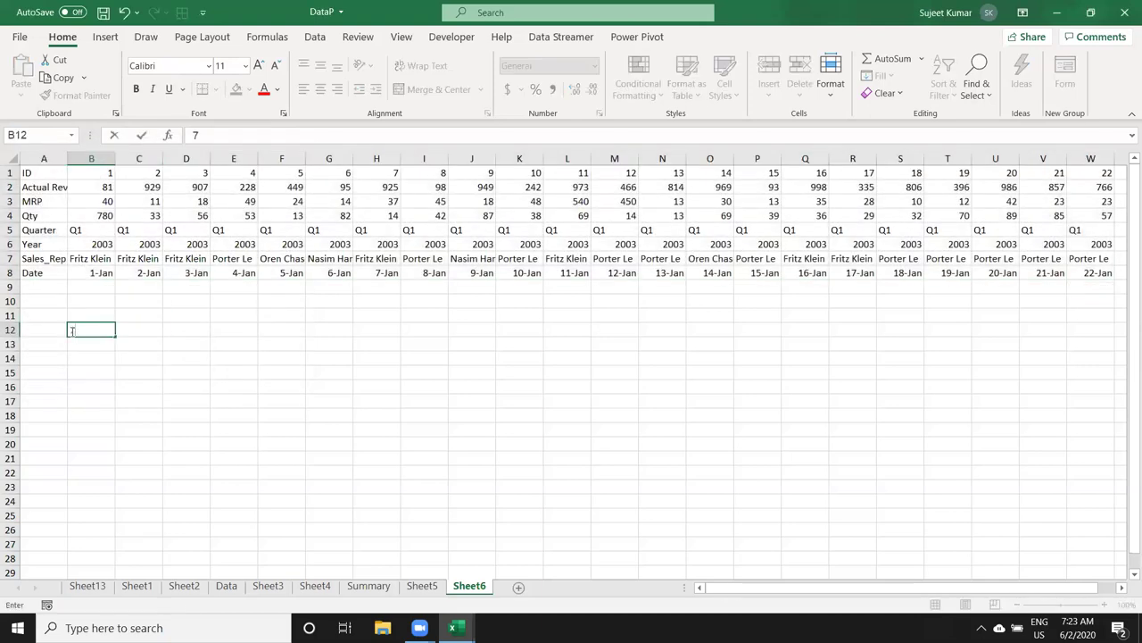
{"action": "key", "text": "Return"}
Step: Enter =HLOOKUP(B12,1:8,4,0) in C12, returning Qty 14
{"action": "left_click", "coordinate": [143, 328]}
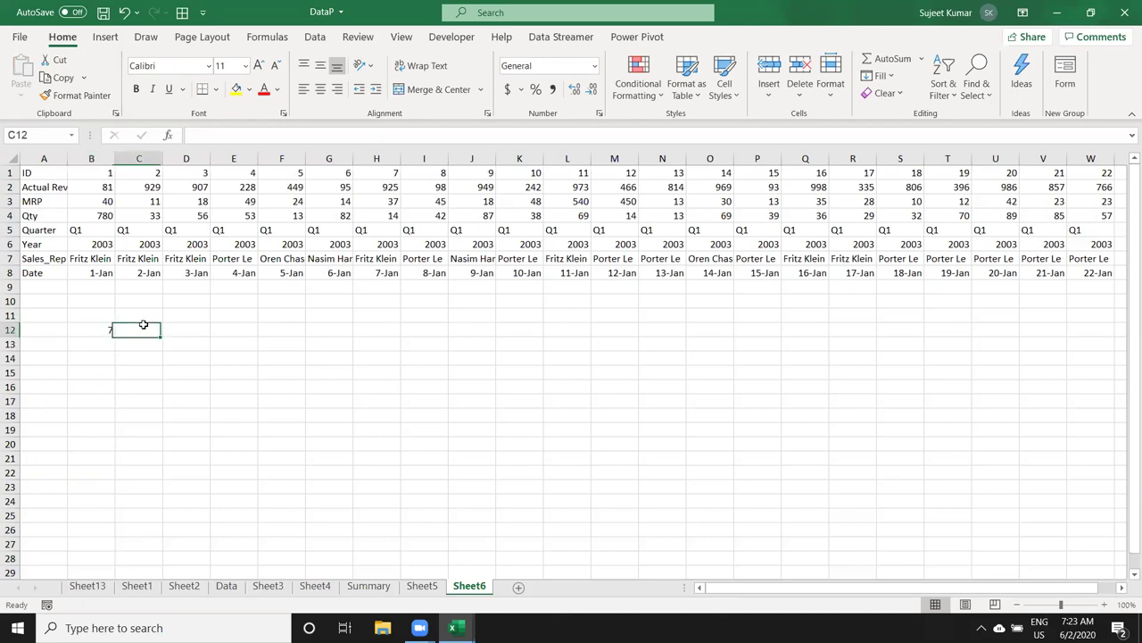
{"action": "type", "text": "=hl"}
{"action": "key", "text": "Tab"}
{"action": "key", "text": "Left"}
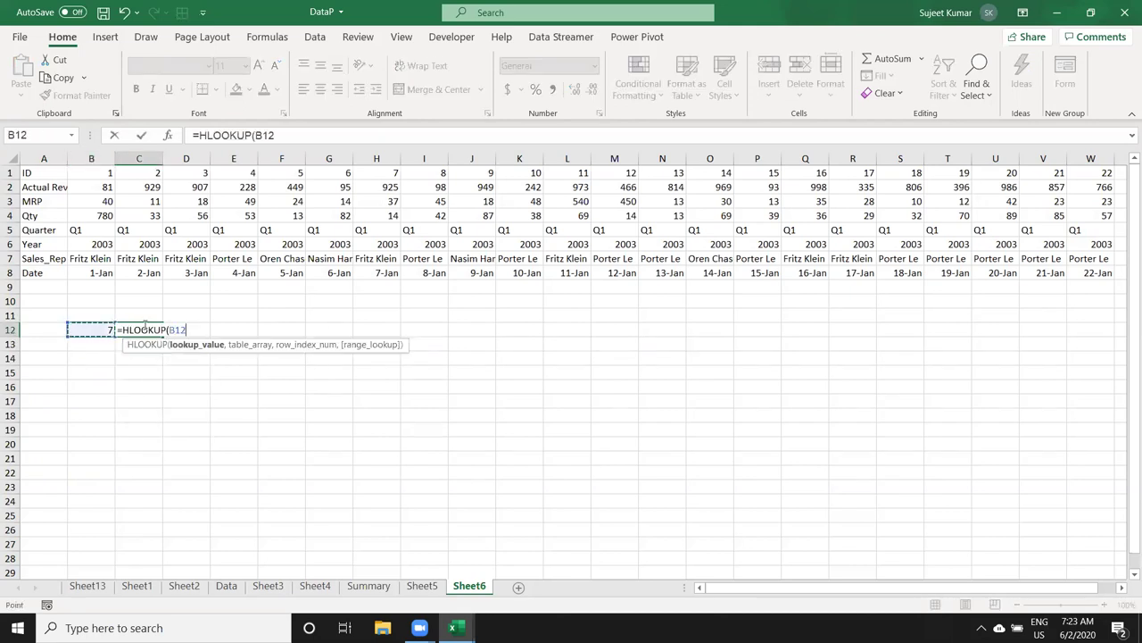
{"action": "type", "text": ","}
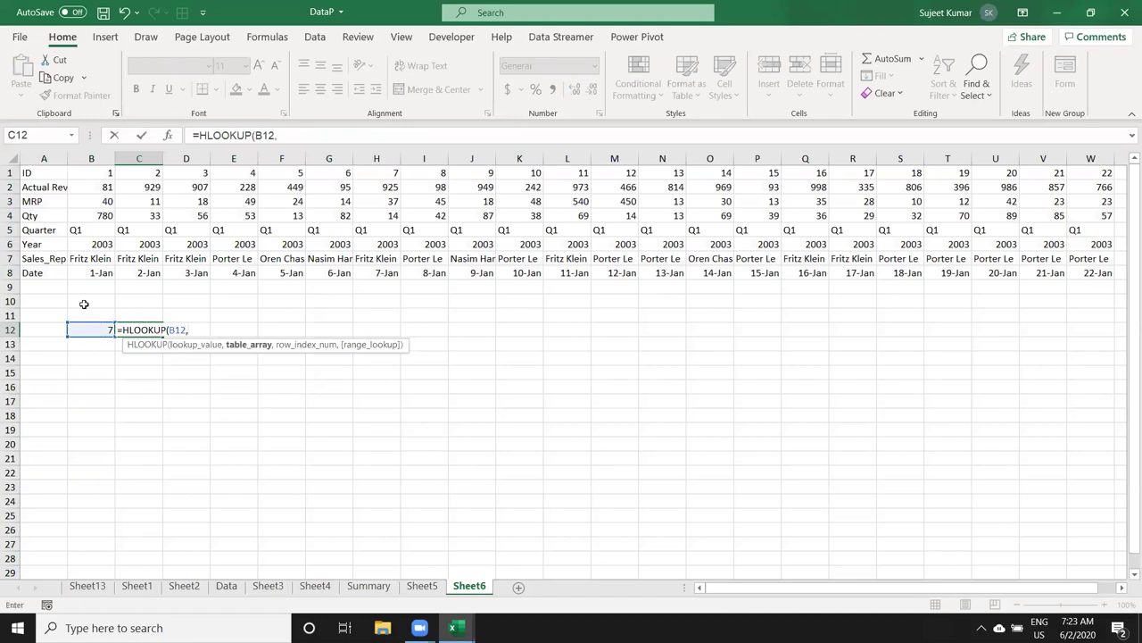
{"action": "left_click_drag", "start_coordinate": [11, 173], "coordinate": [10, 272]}
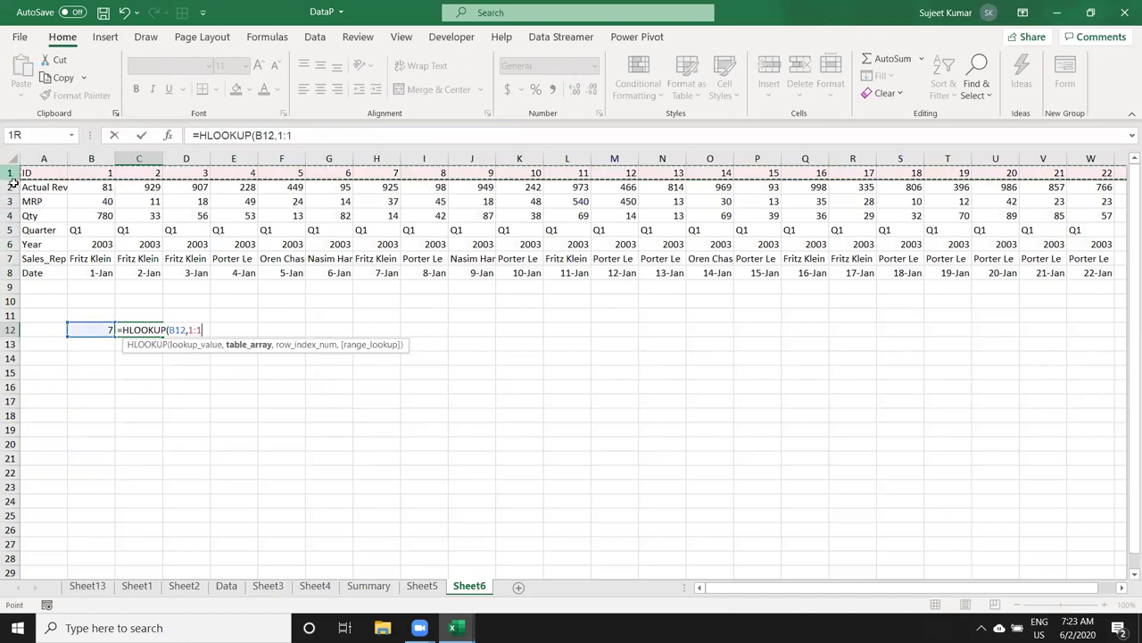
{"action": "type", "text": ",4"}
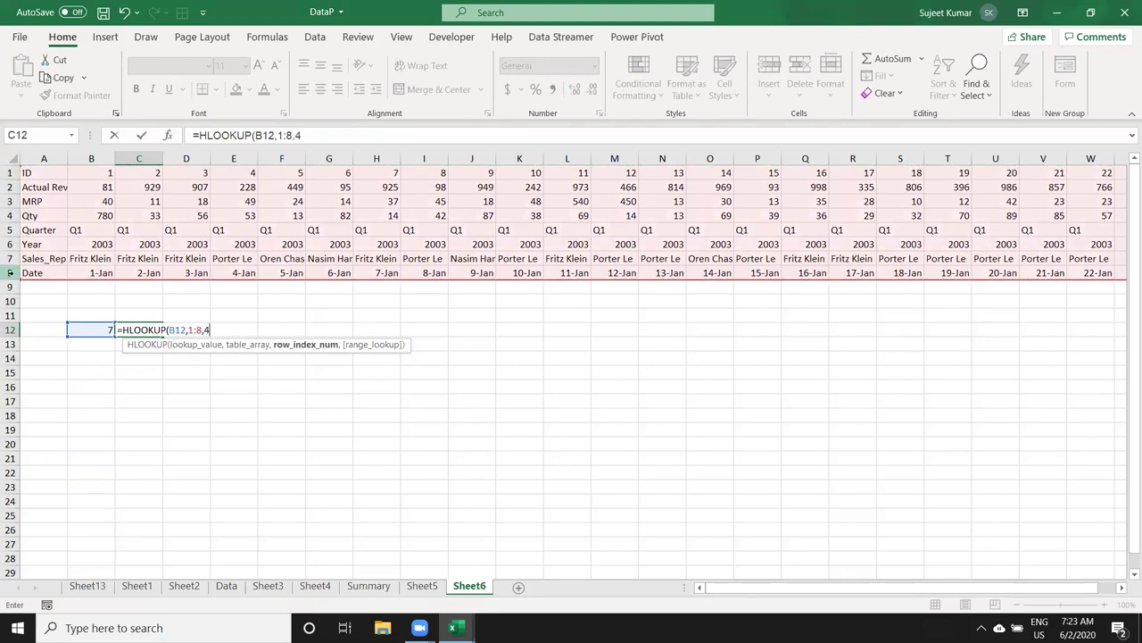
{"action": "type", "text": ",0"}
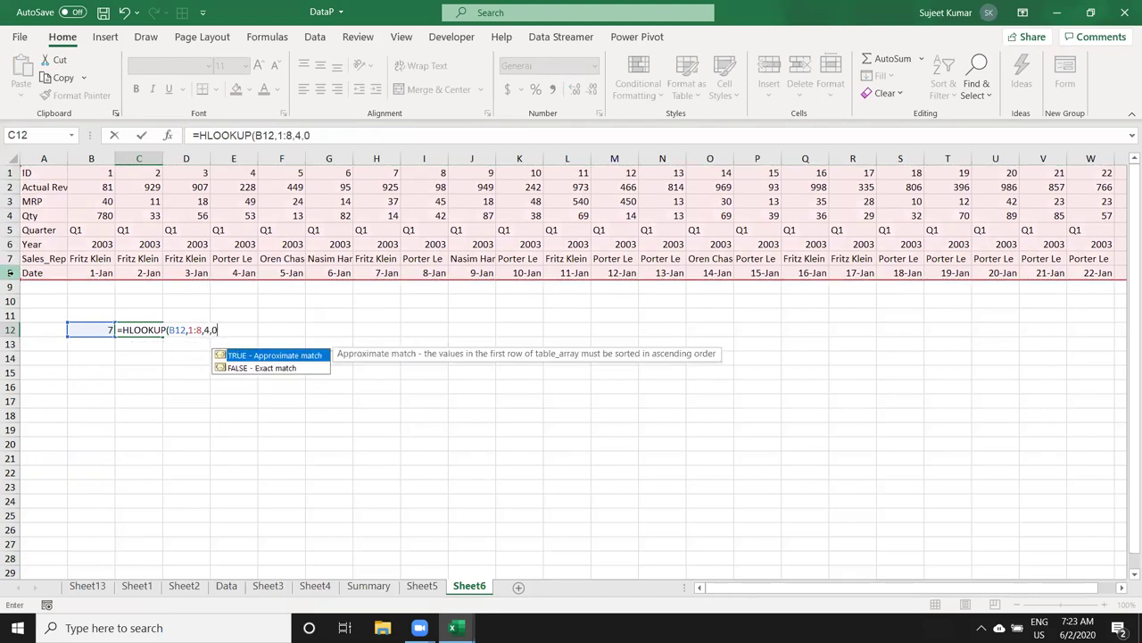
{"action": "key", "text": "Return"}
{"action": "left_click", "coordinate": [138, 329]}
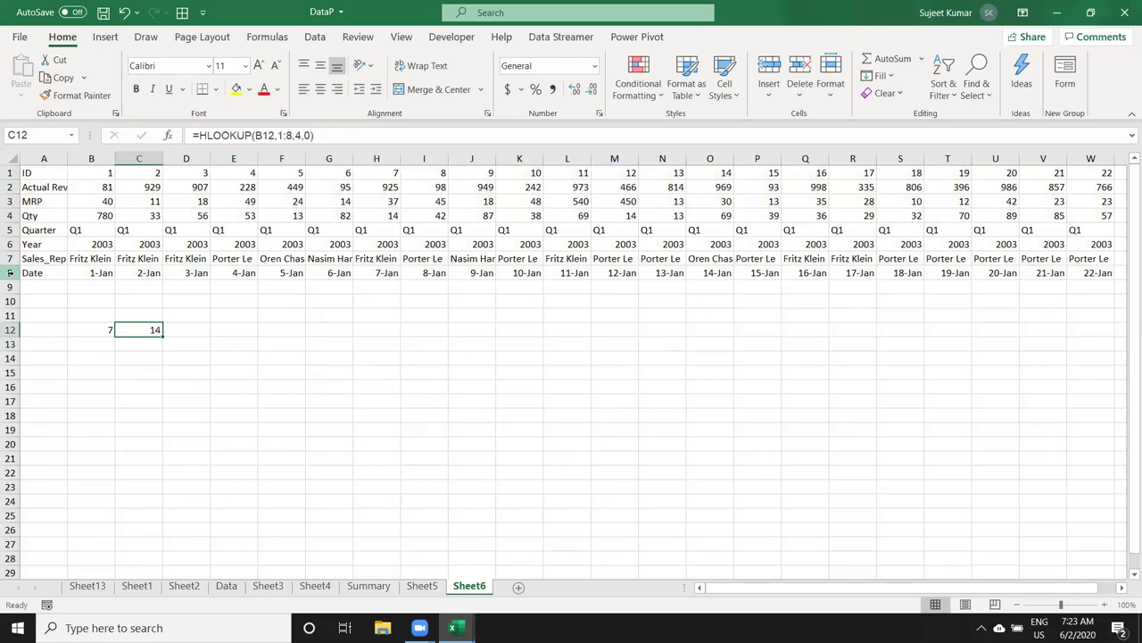